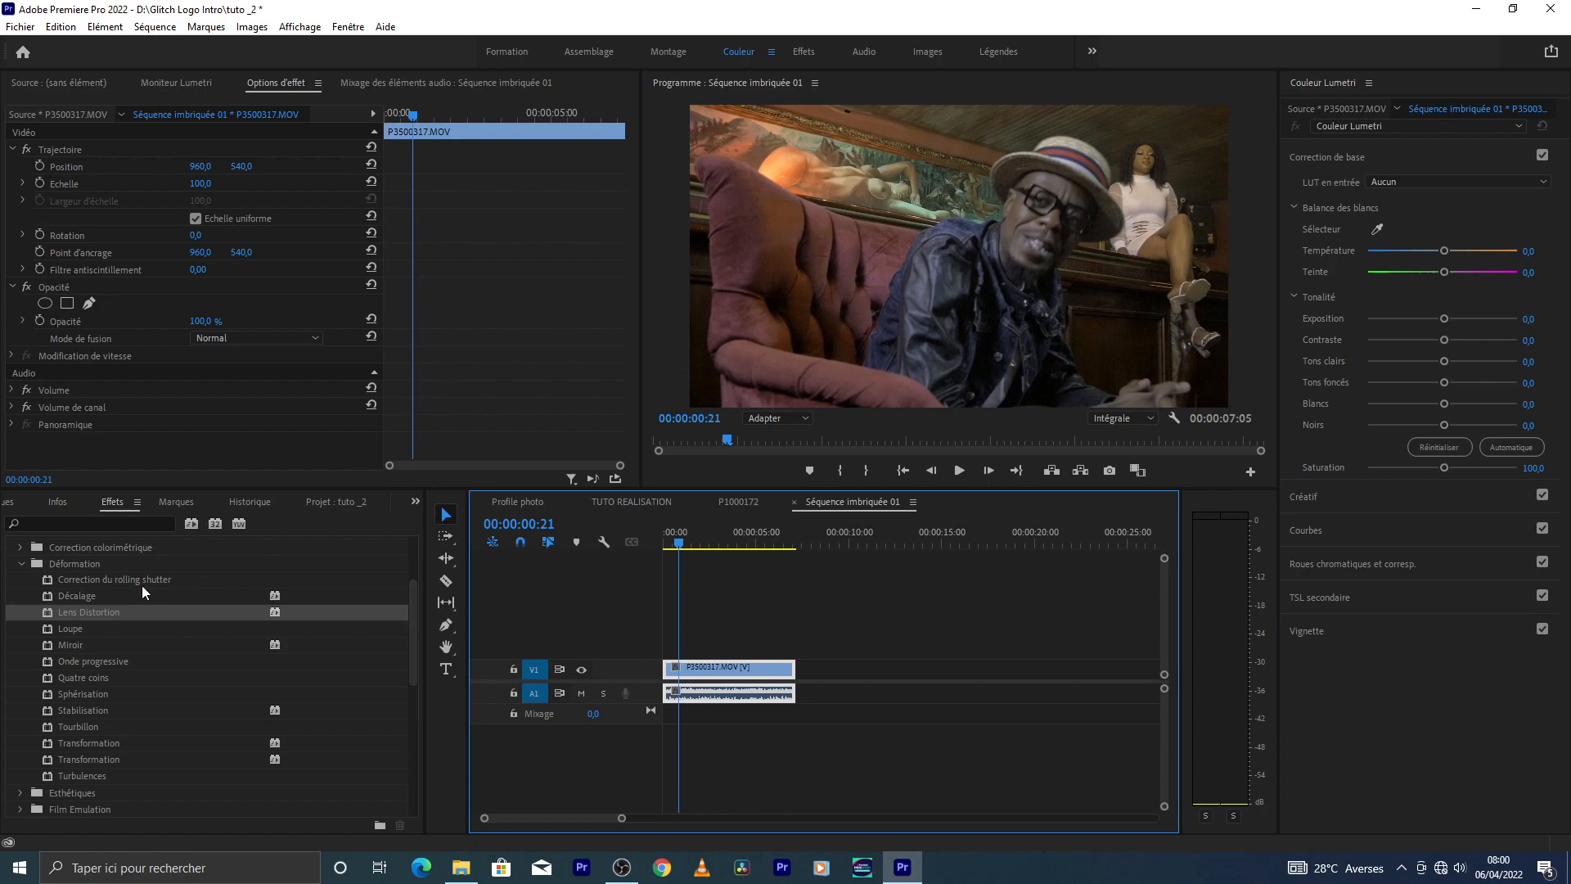
# Apply the Lens Distortion video effect from the Déformation category to the P3500317.MOV clip
pyautogui.scroll(2, 185, 615)
pyautogui.click(12, 597)
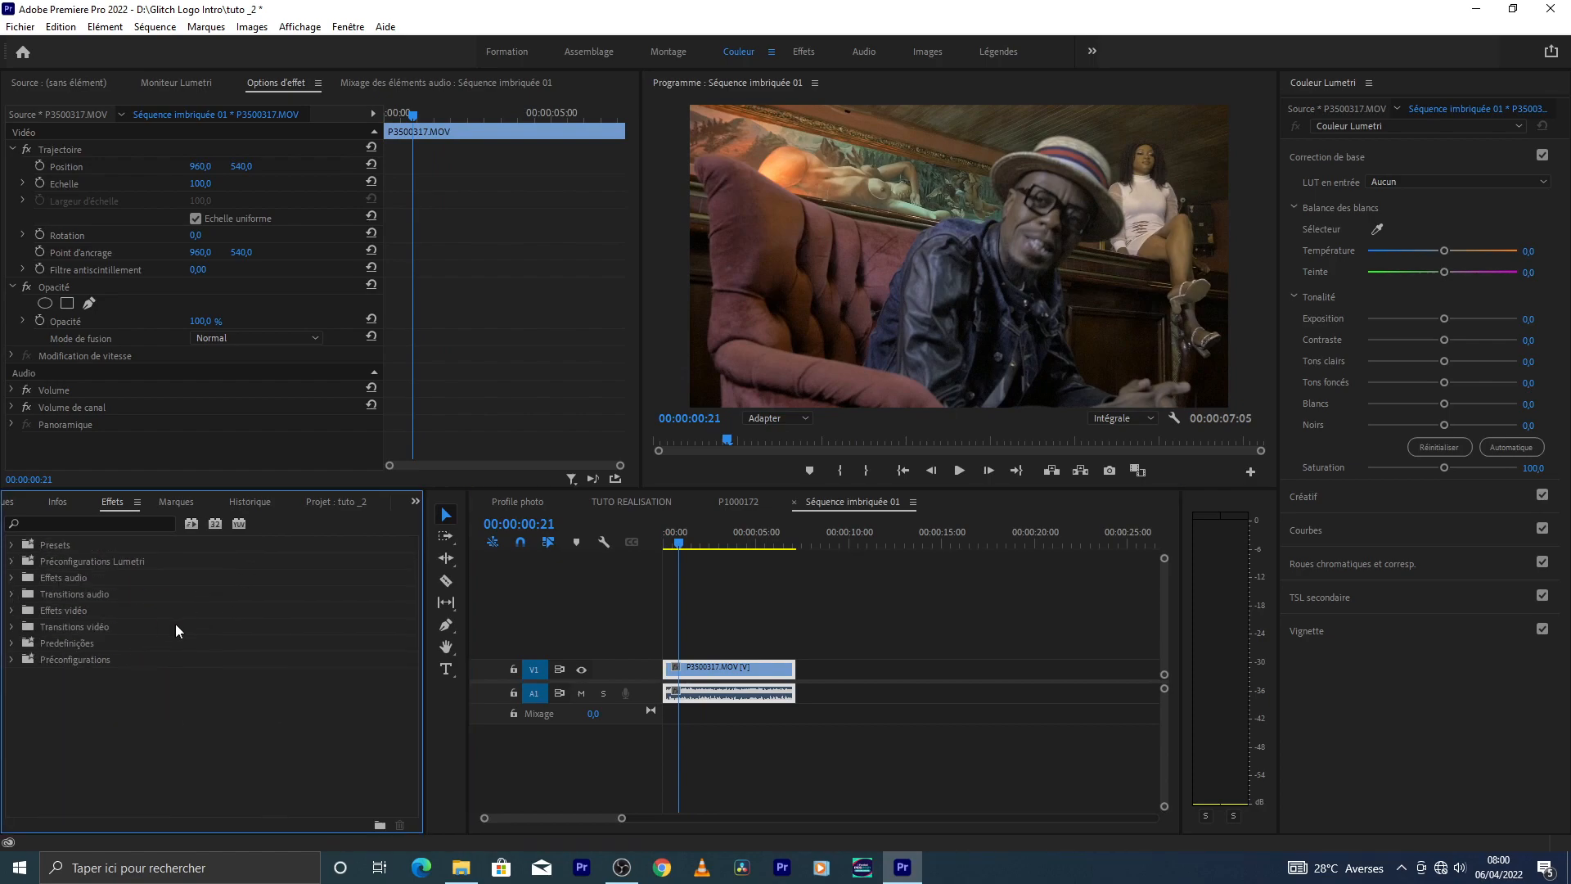
pyautogui.click(170, 504)
pyautogui.click(64, 505)
pyautogui.click(113, 506)
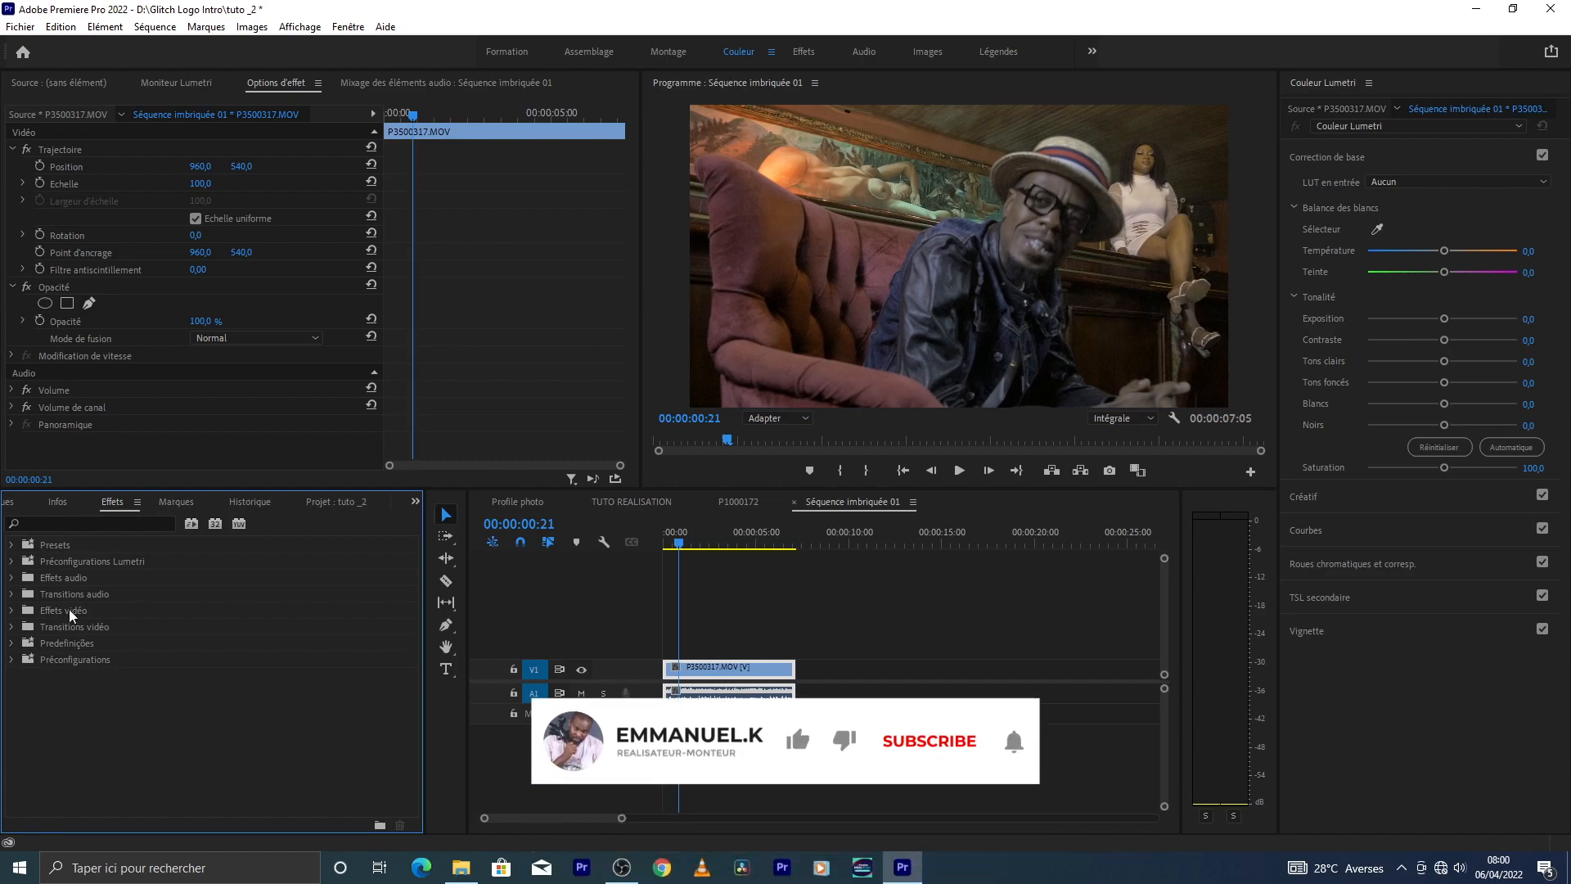
pyautogui.click(13, 611)
pyautogui.scroll(-1, 79, 647)
pyautogui.click(22, 659)
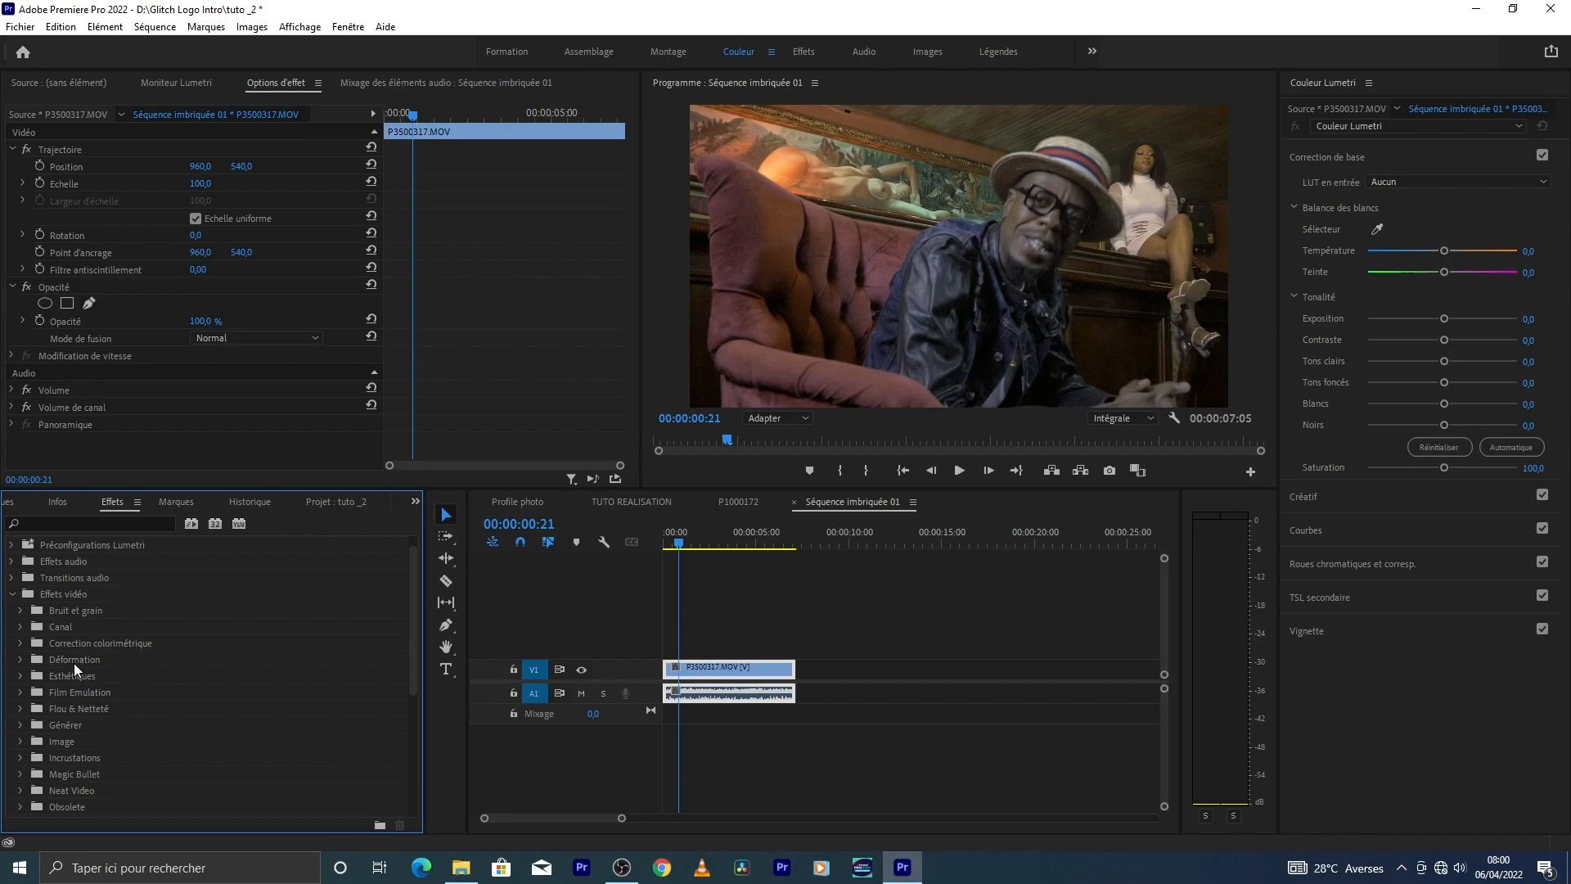
pyautogui.click(19, 660)
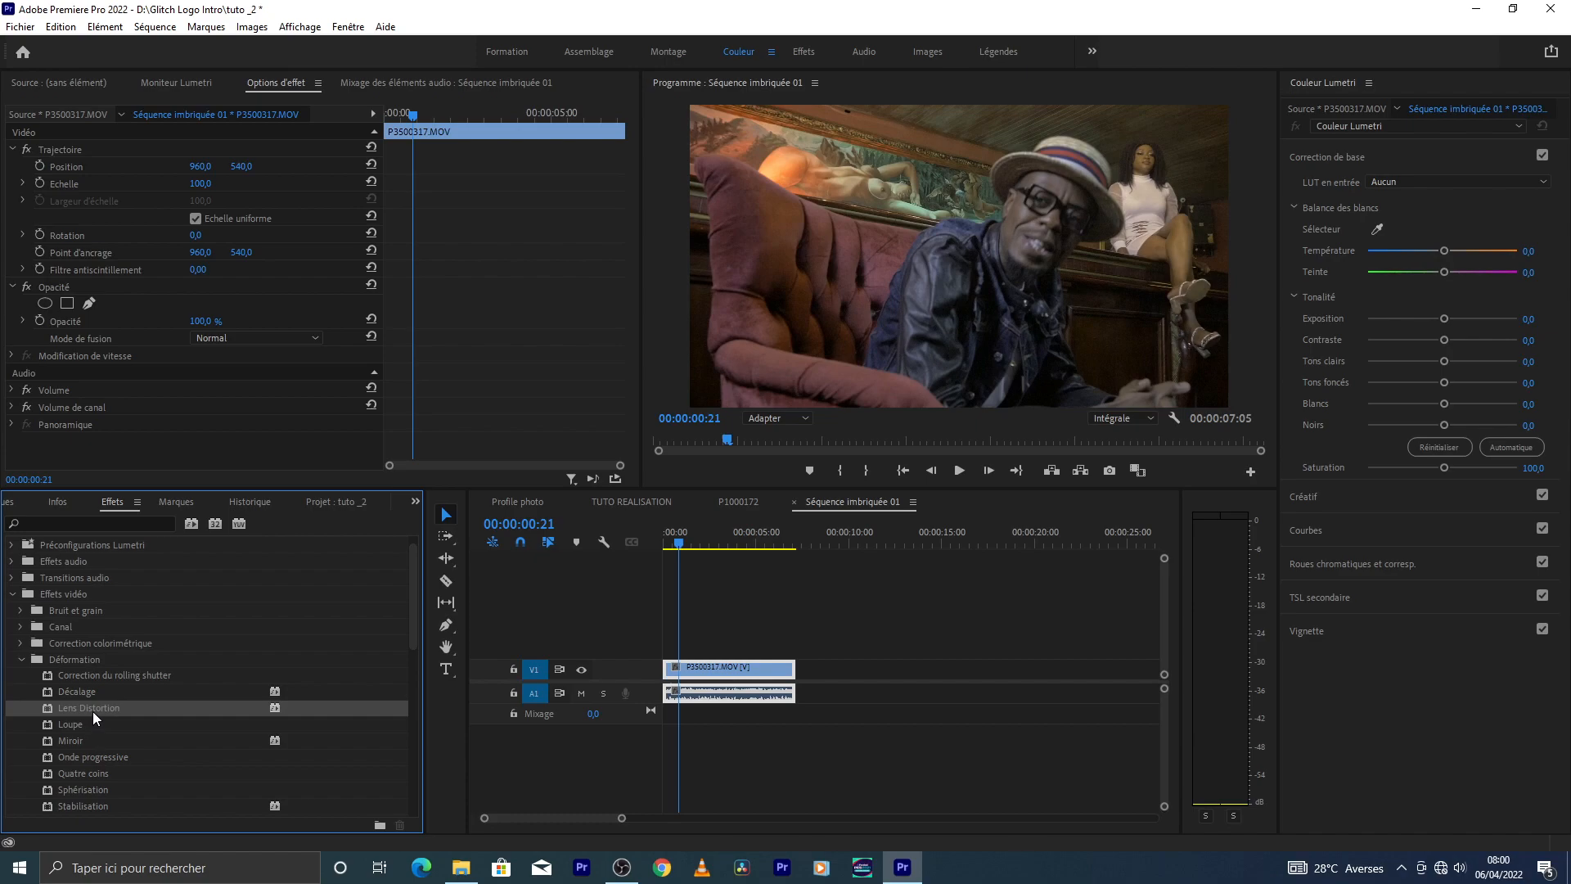
pyautogui.moveTo(92, 708); pyautogui.dragTo(727, 675)
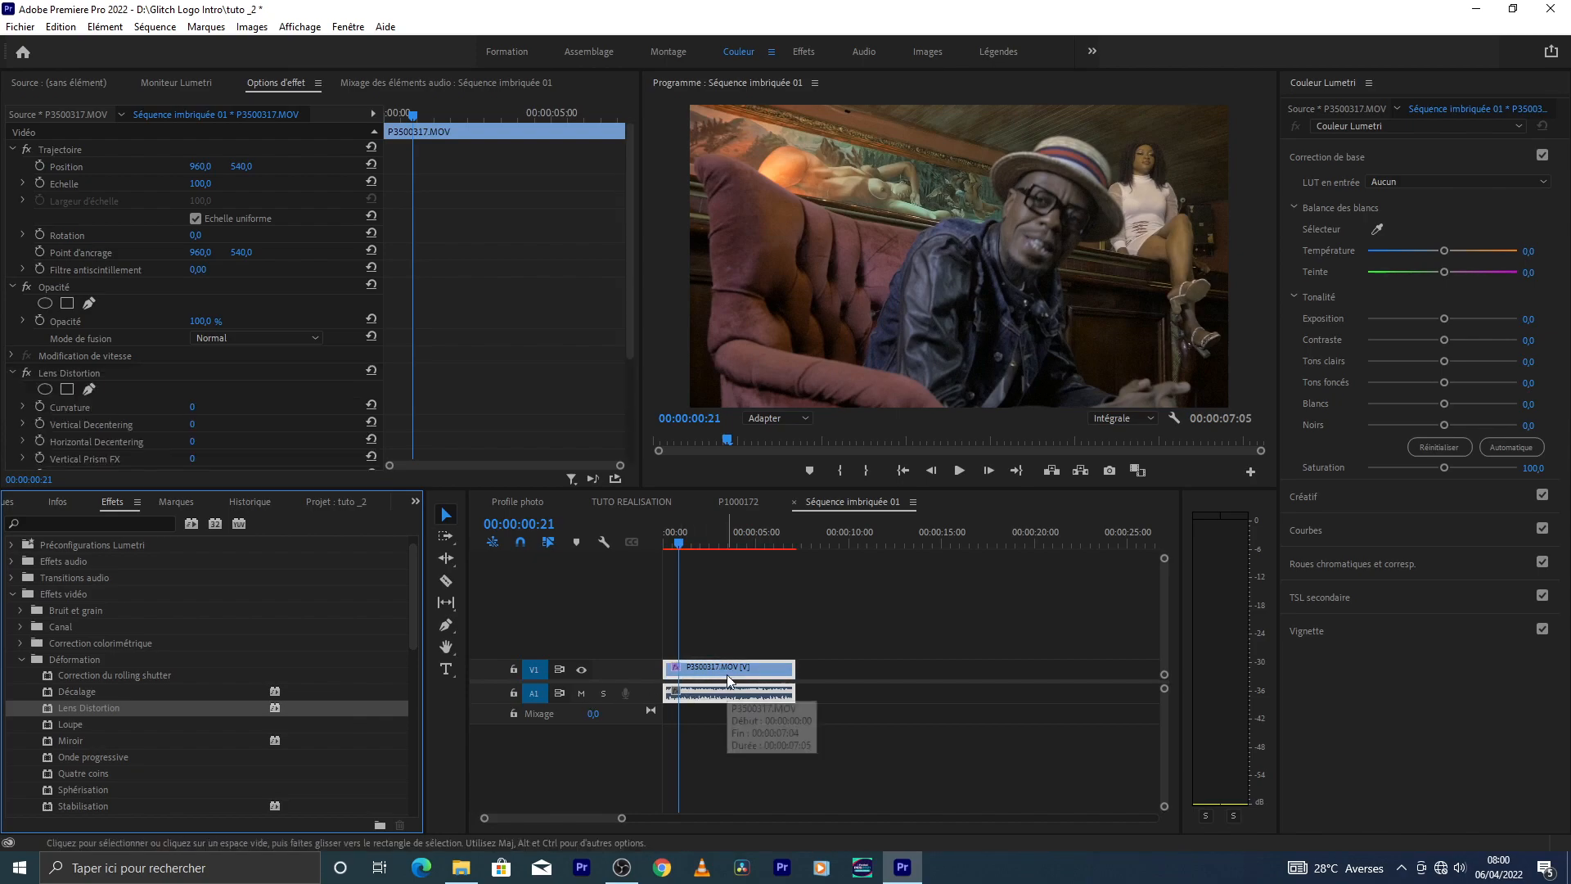
# Set the clip's Lens Distortion Curvature to 100, and switch Fill Alpha off and back on
pyautogui.scroll(-4, 239, 418)
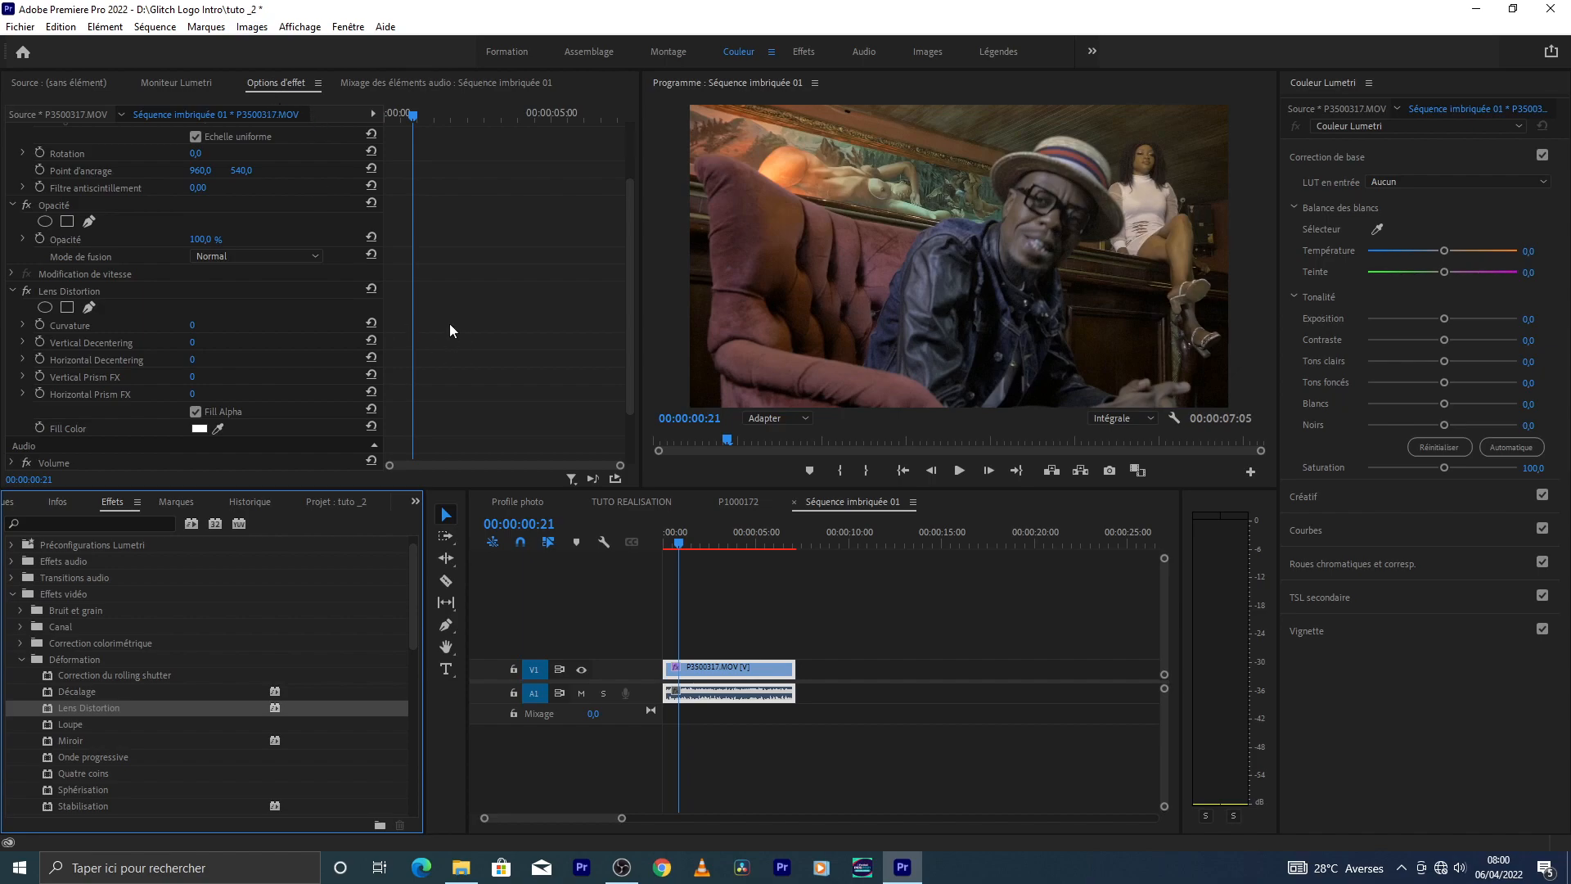
pyautogui.click(170, 82)
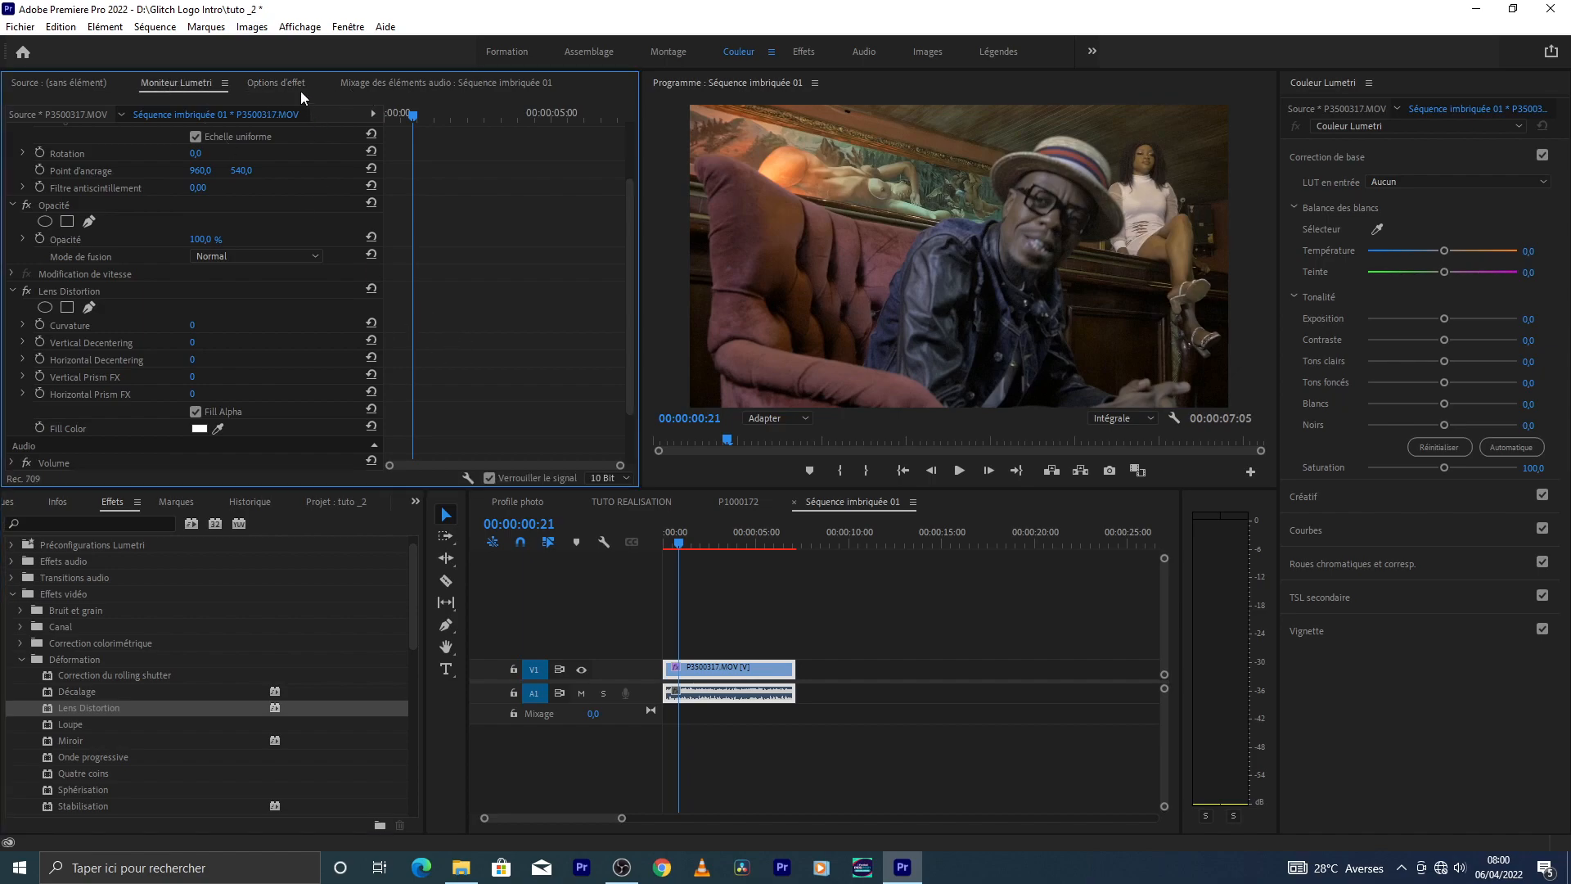
pyautogui.click(292, 86)
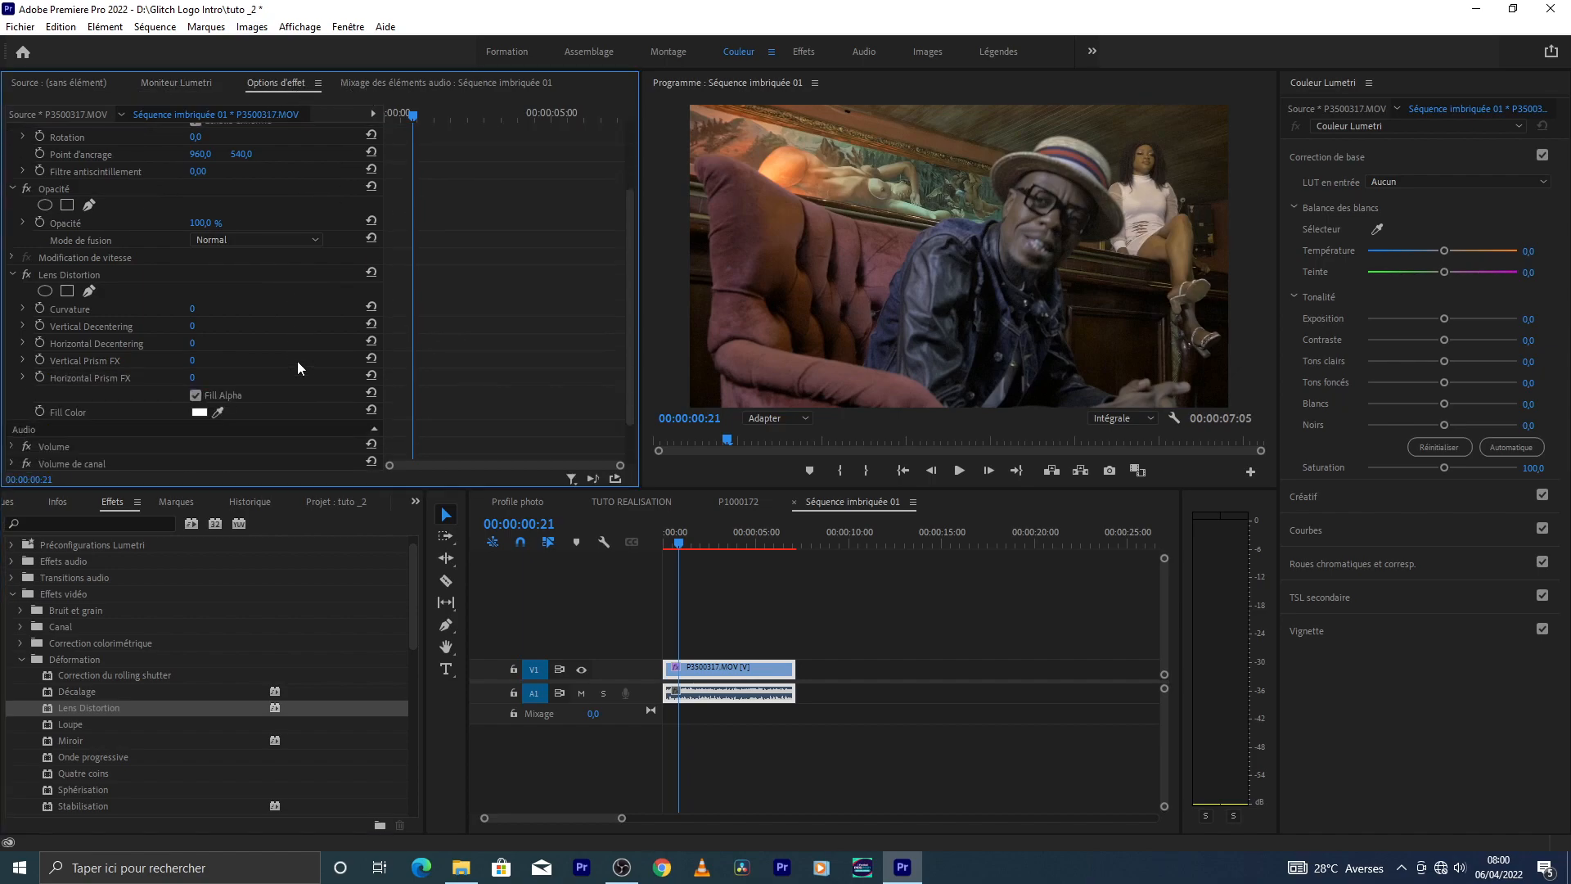
pyautogui.scroll(-1, 297, 364)
pyautogui.scroll(-1, 297, 361)
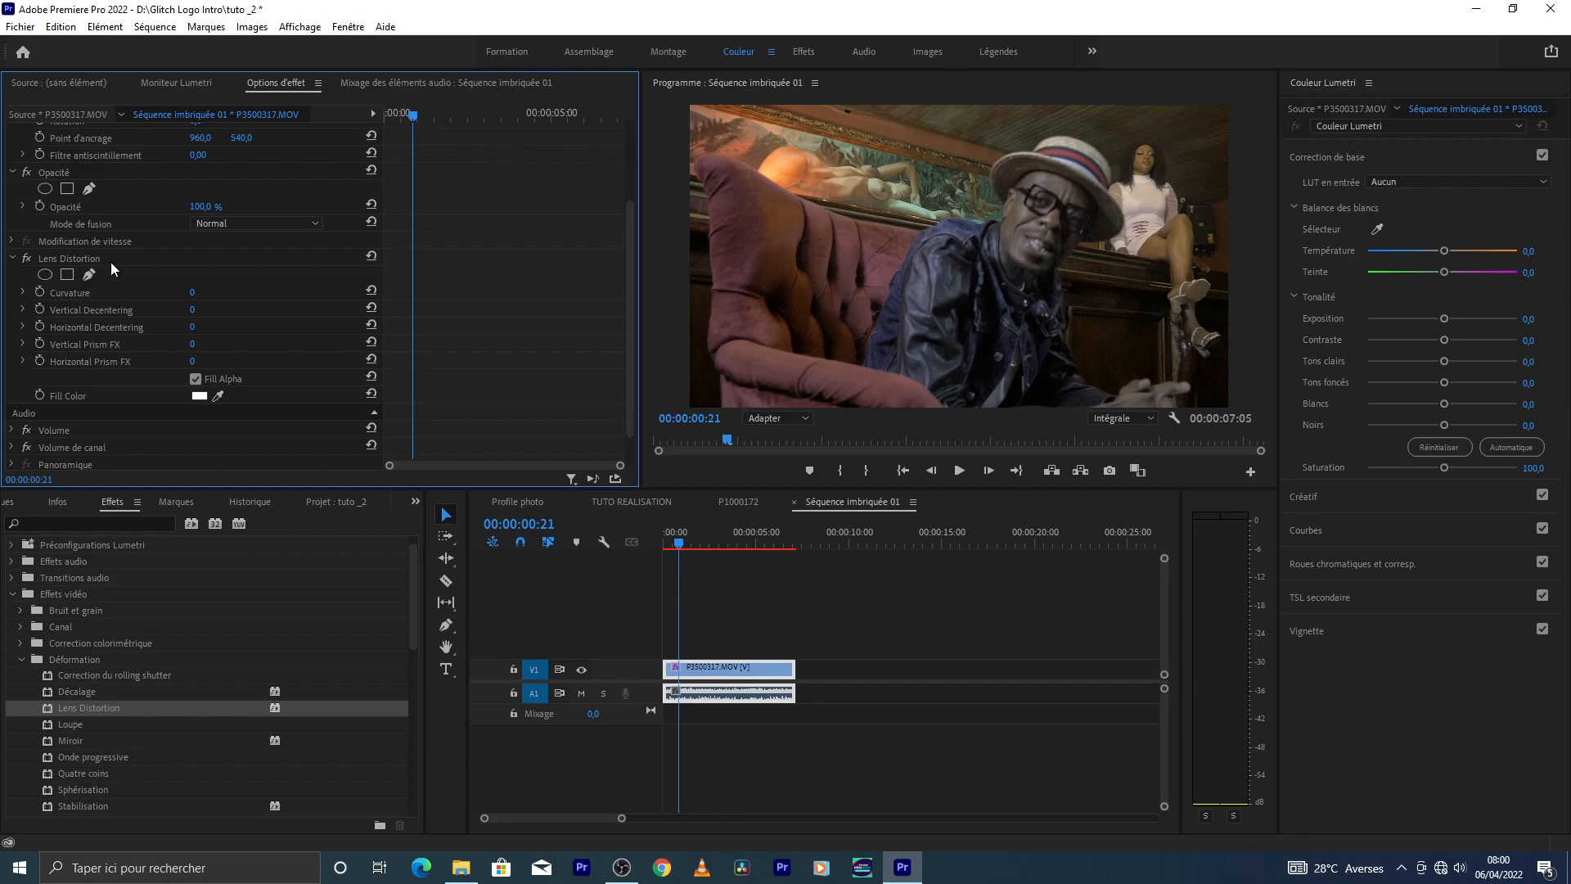
pyautogui.scroll(-1, 254, 306)
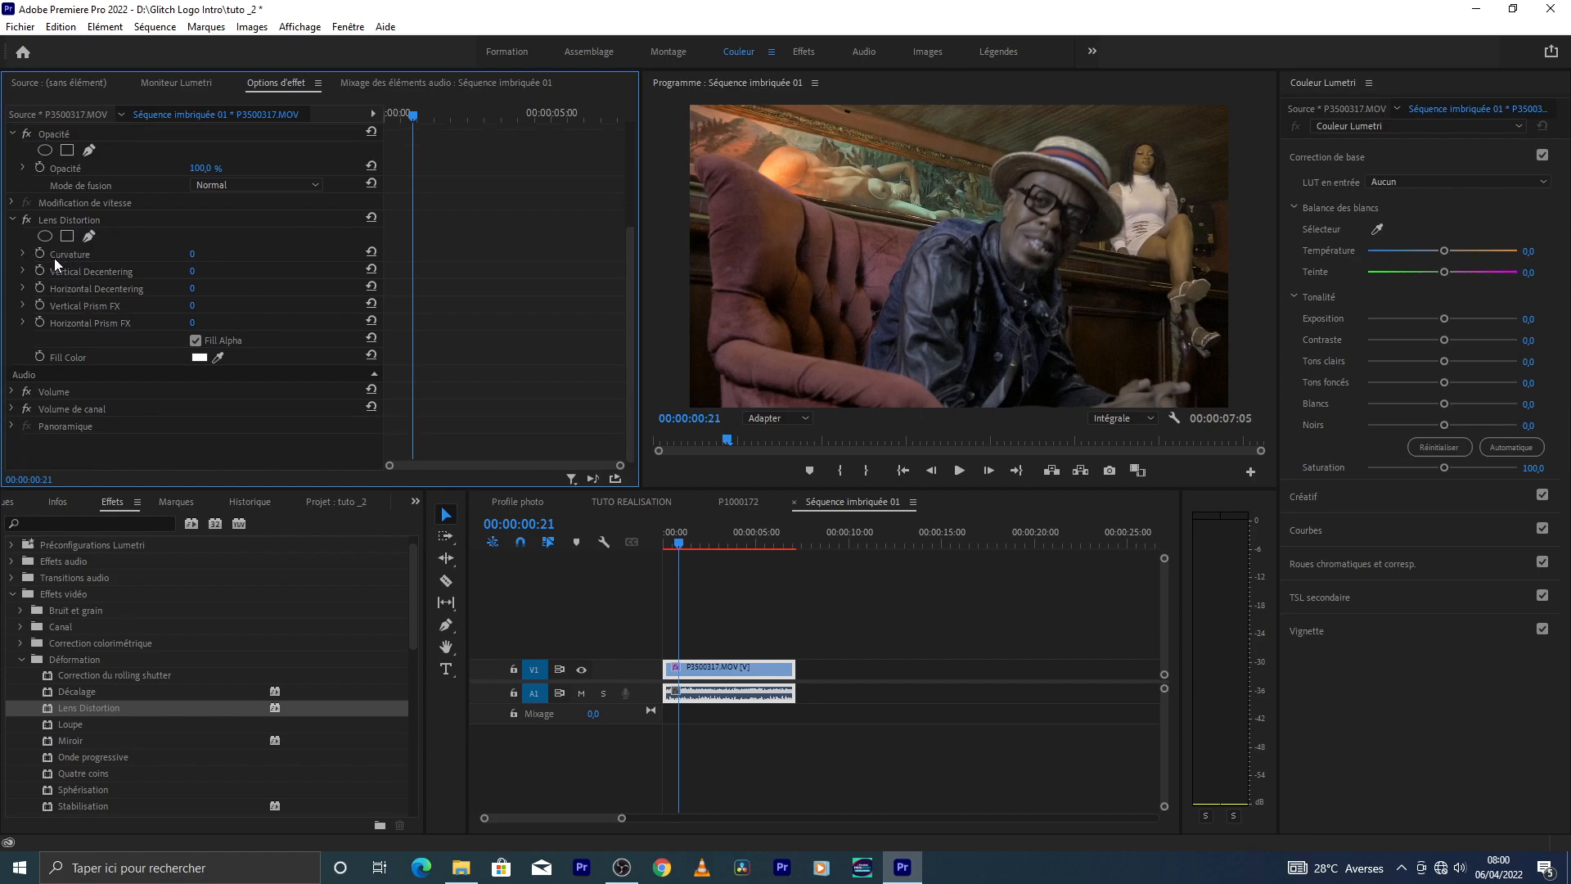
pyautogui.click(190, 256)
pyautogui.write('100')
pyautogui.press('Return')
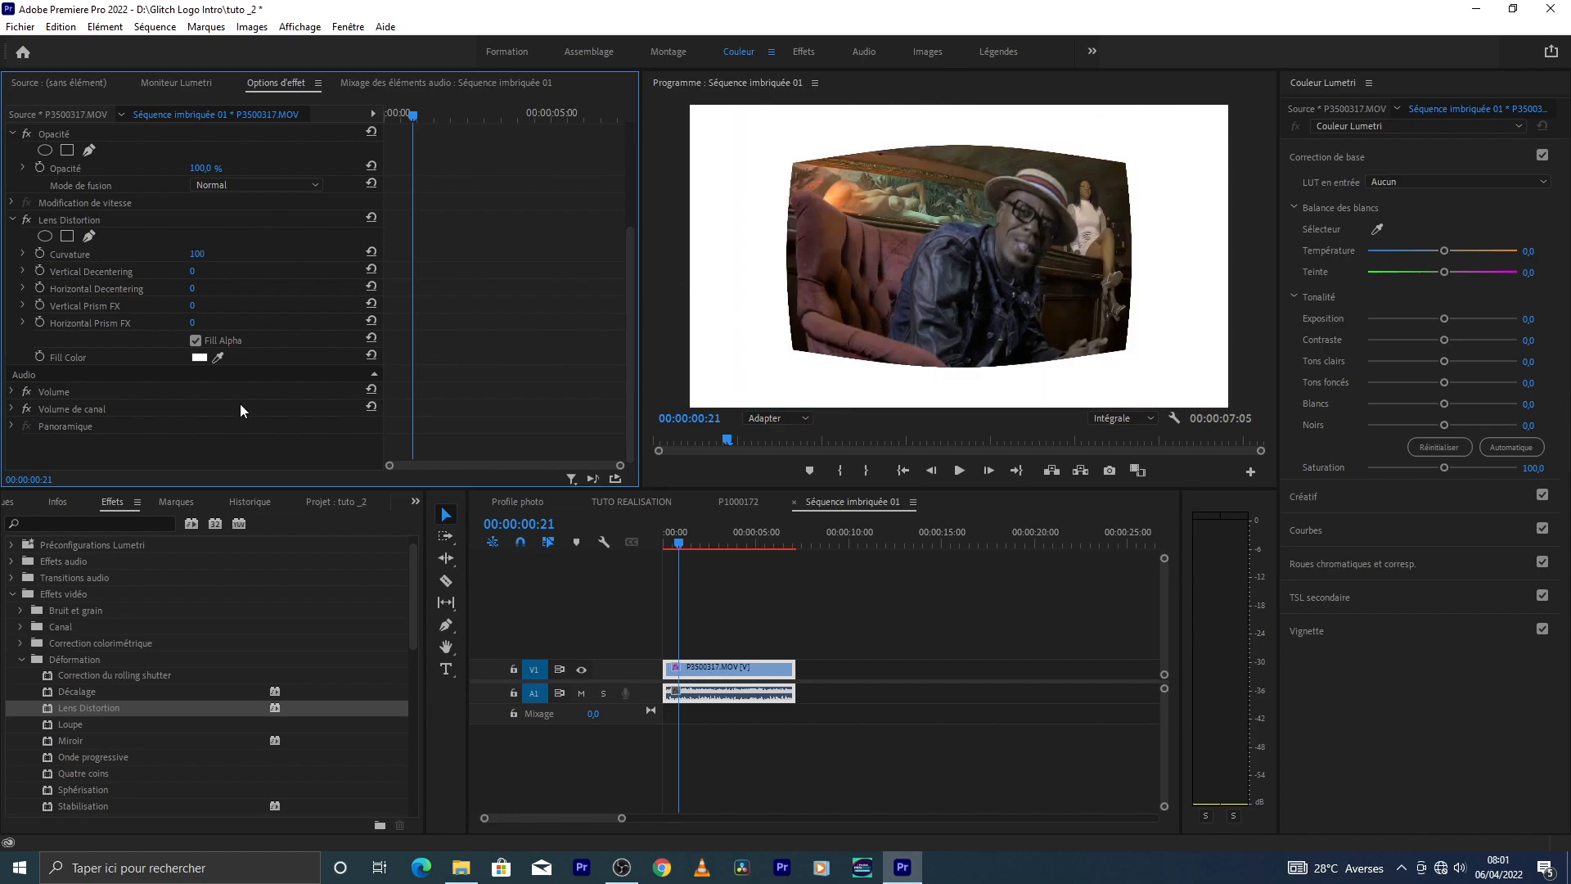
pyautogui.click(196, 342)
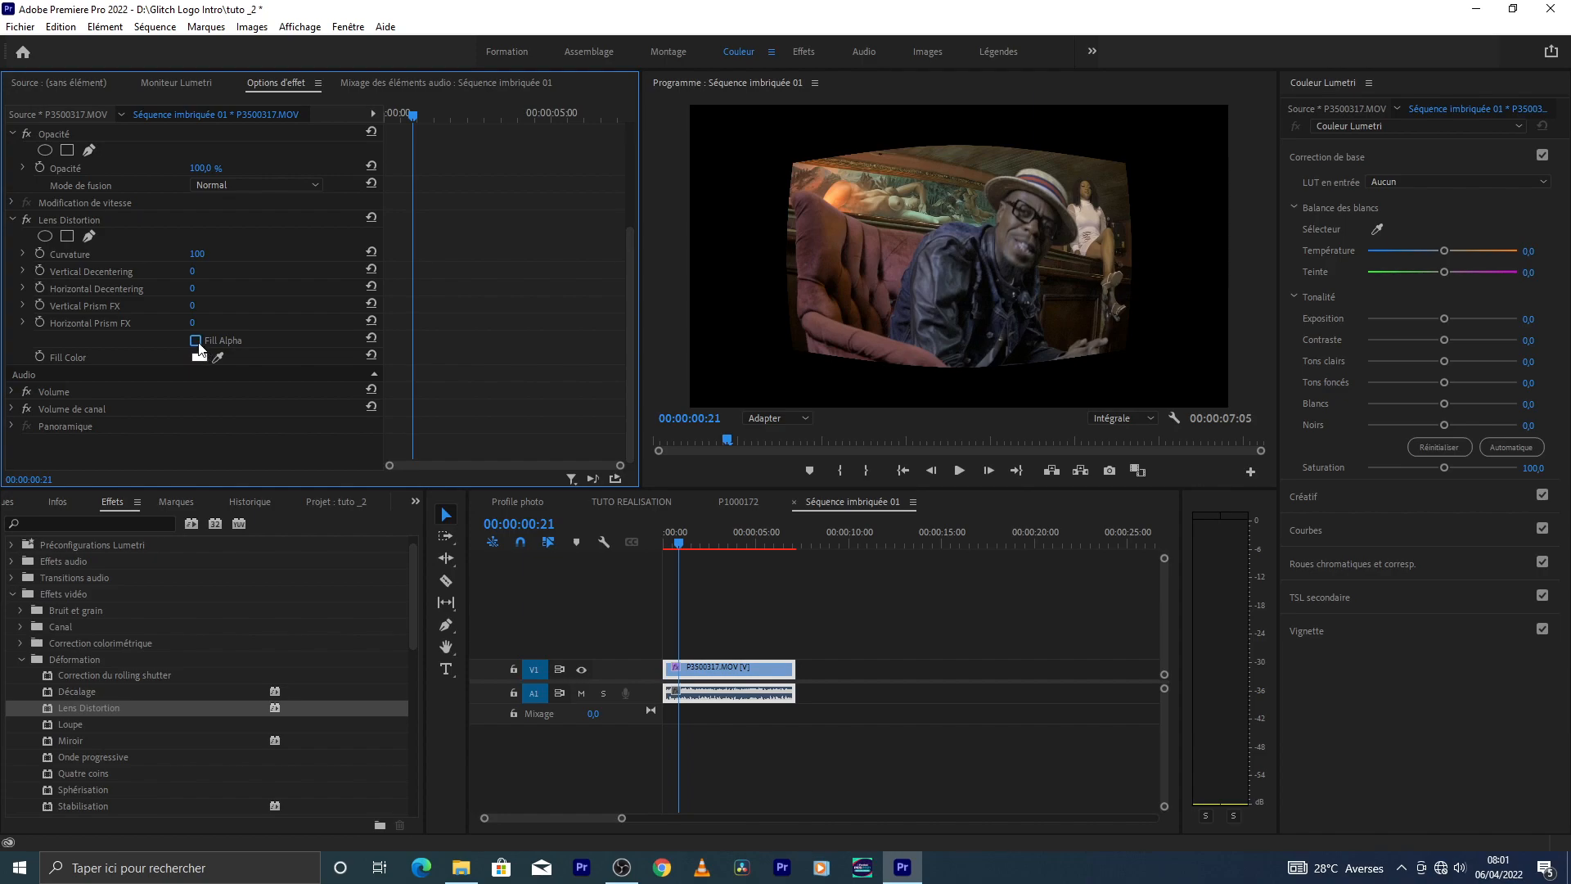
pyautogui.click(274, 341)
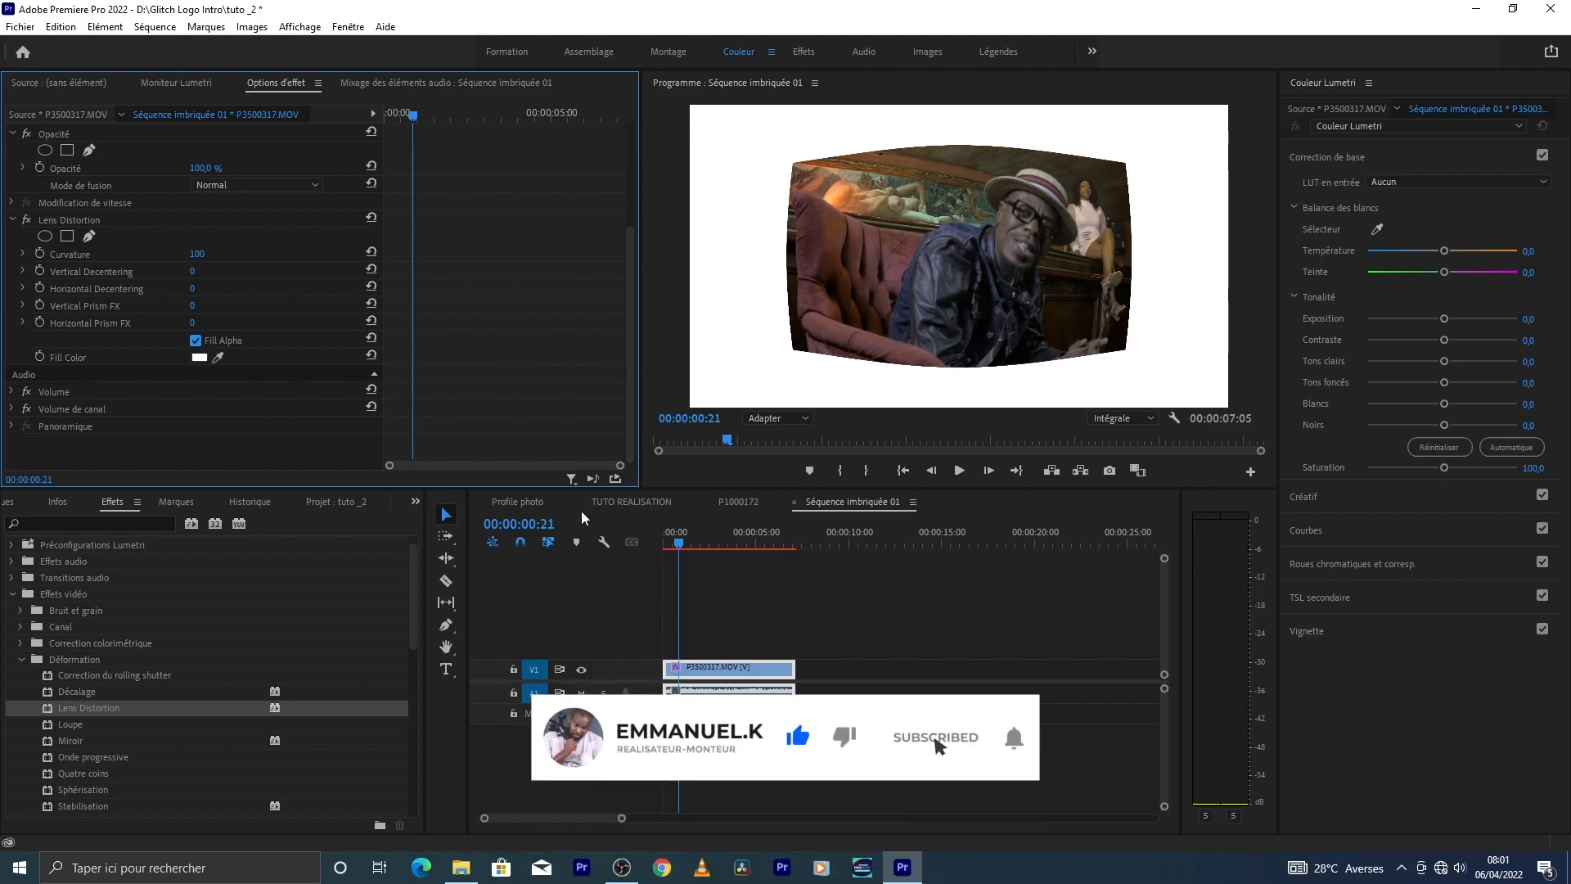
# Move the playhead to 00:00:02:11 and nest the distorted P3500317.MOV clip under the default name
pyautogui.moveTo(694, 547); pyautogui.dragTo(712, 548)
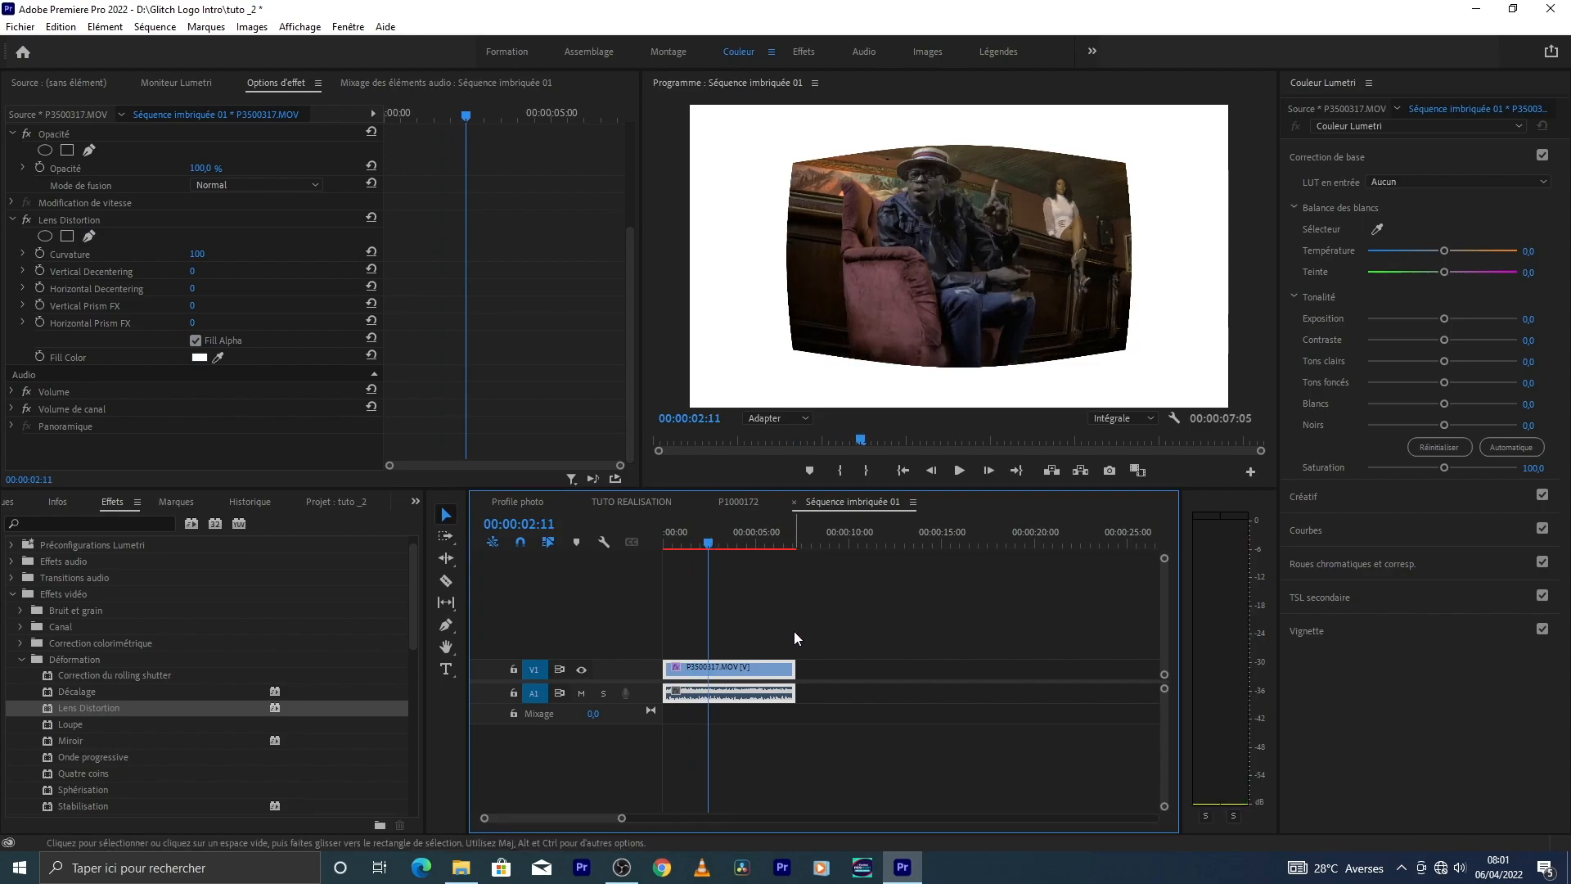
pyautogui.click(775, 649)
pyautogui.rightClick(754, 666)
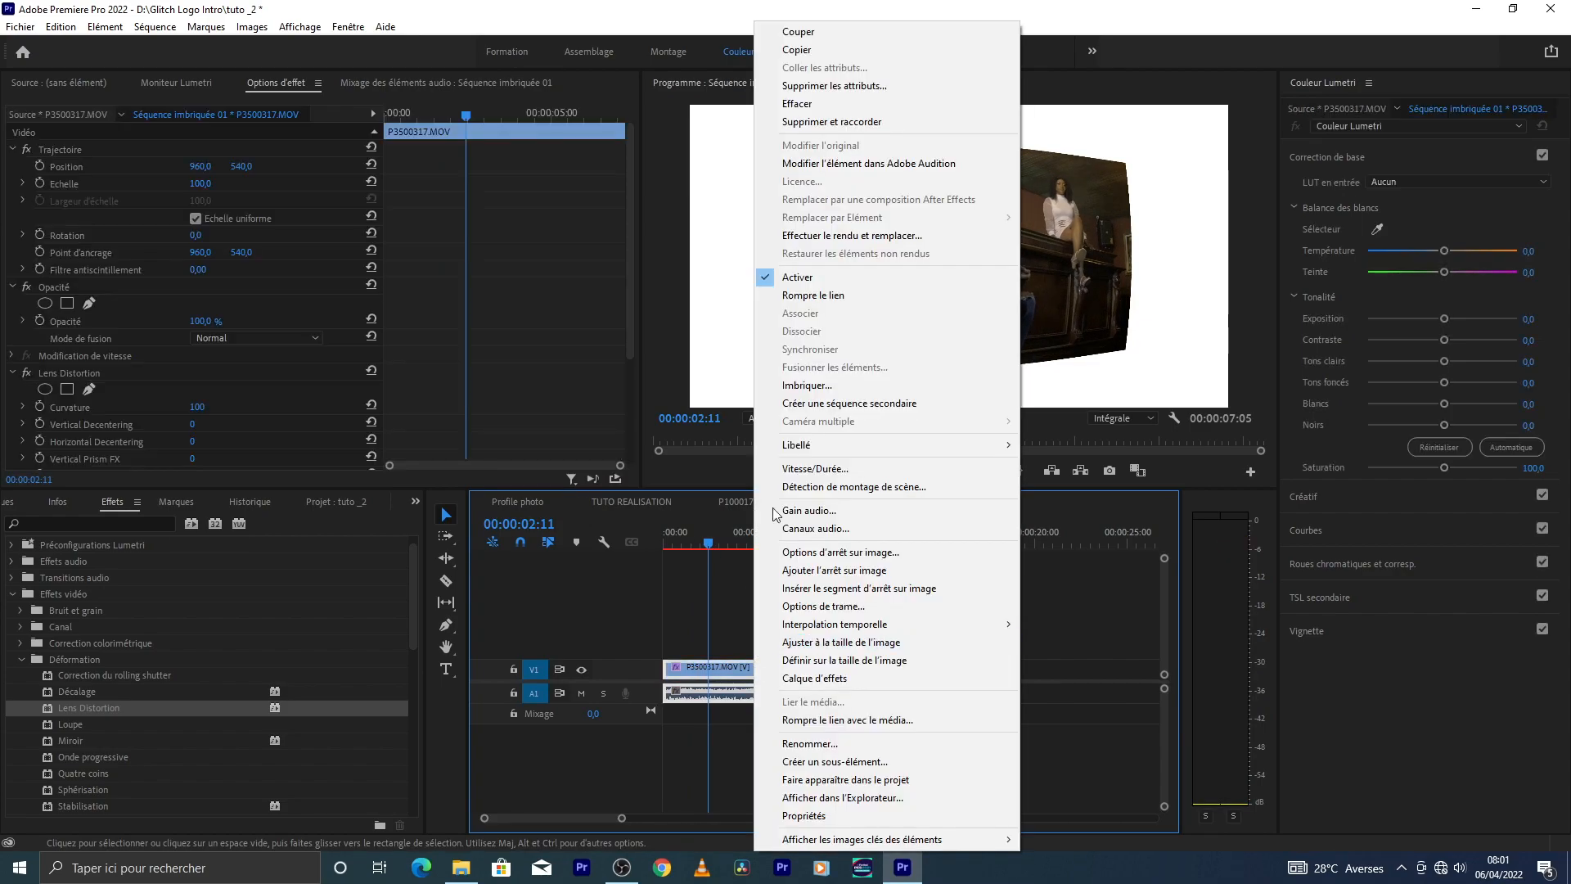
pyautogui.click(819, 388)
pyautogui.click(762, 450)
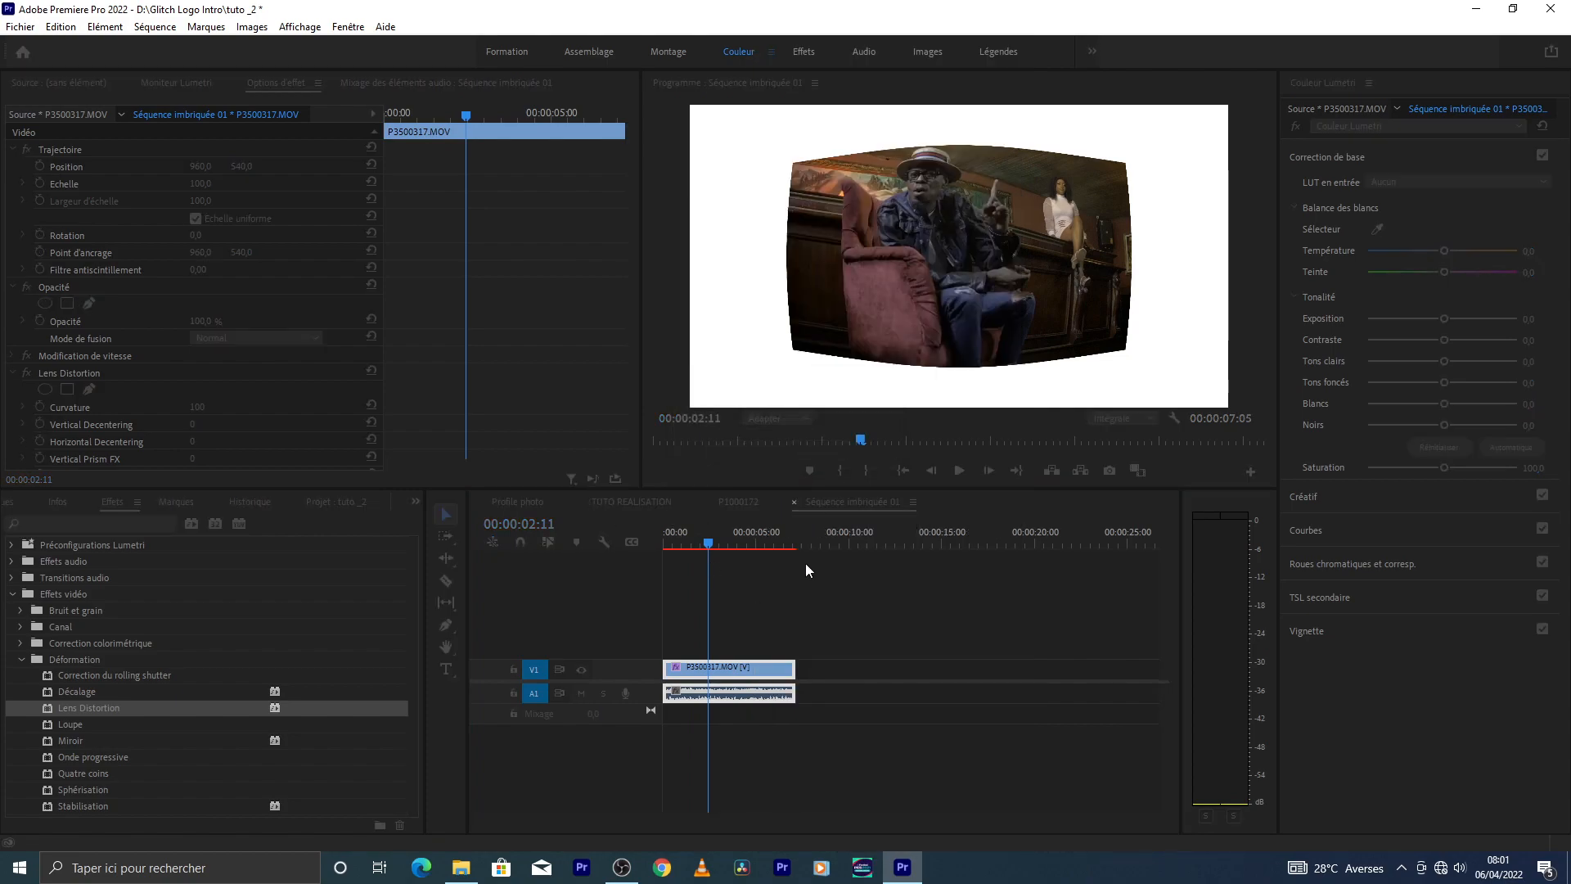
# Open the nested sequence and scale its P3500317.MOV clip to 162 so the image fills the frame
pyautogui.click(729, 669)
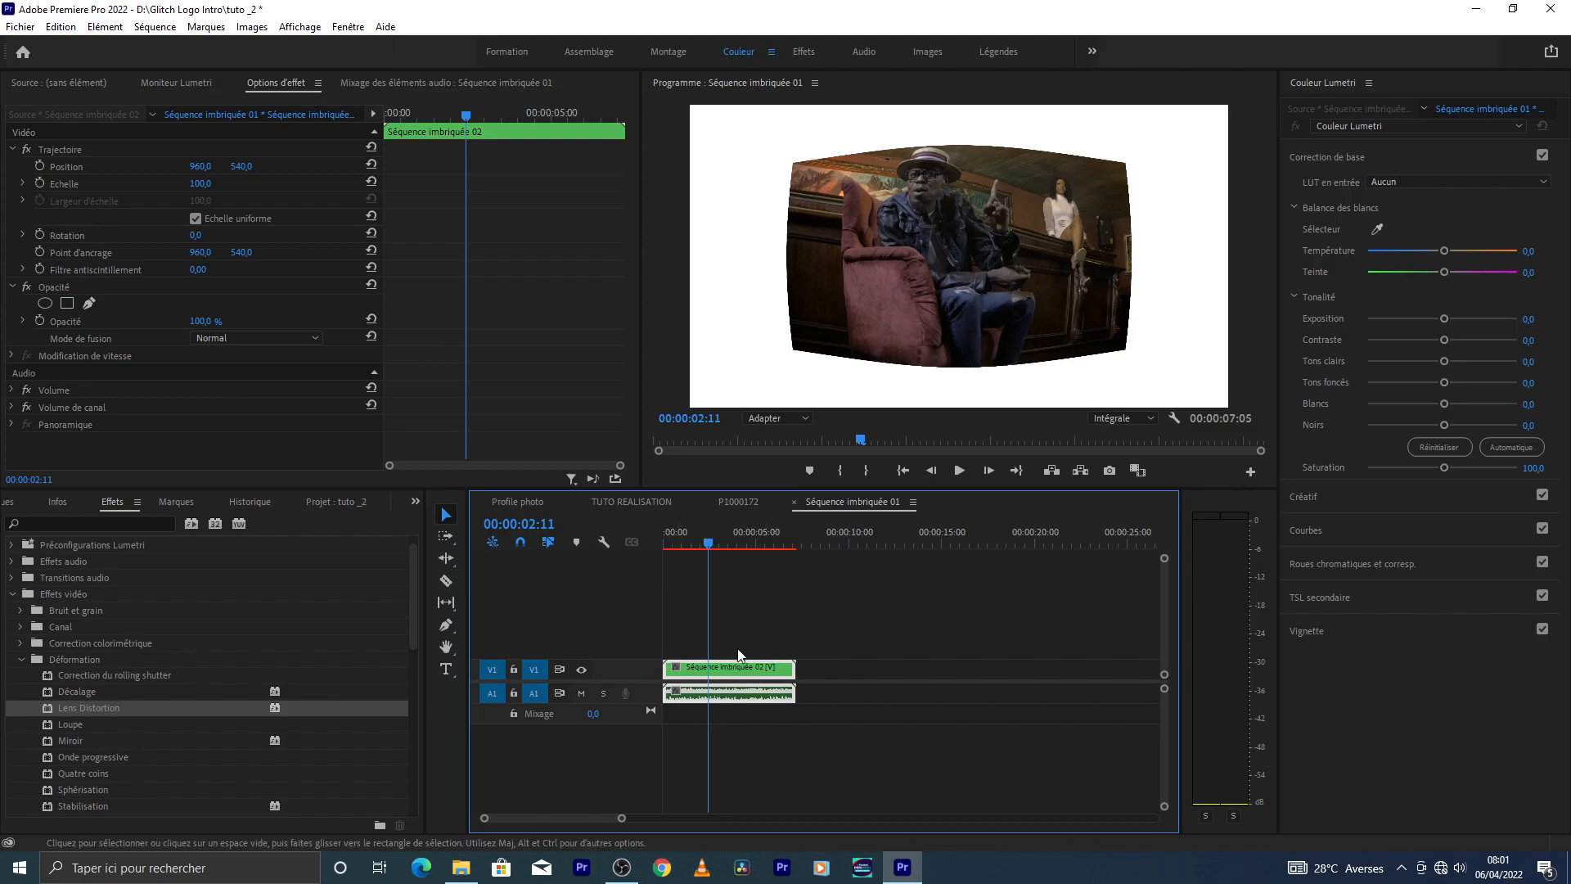
pyautogui.doubleClick(739, 669)
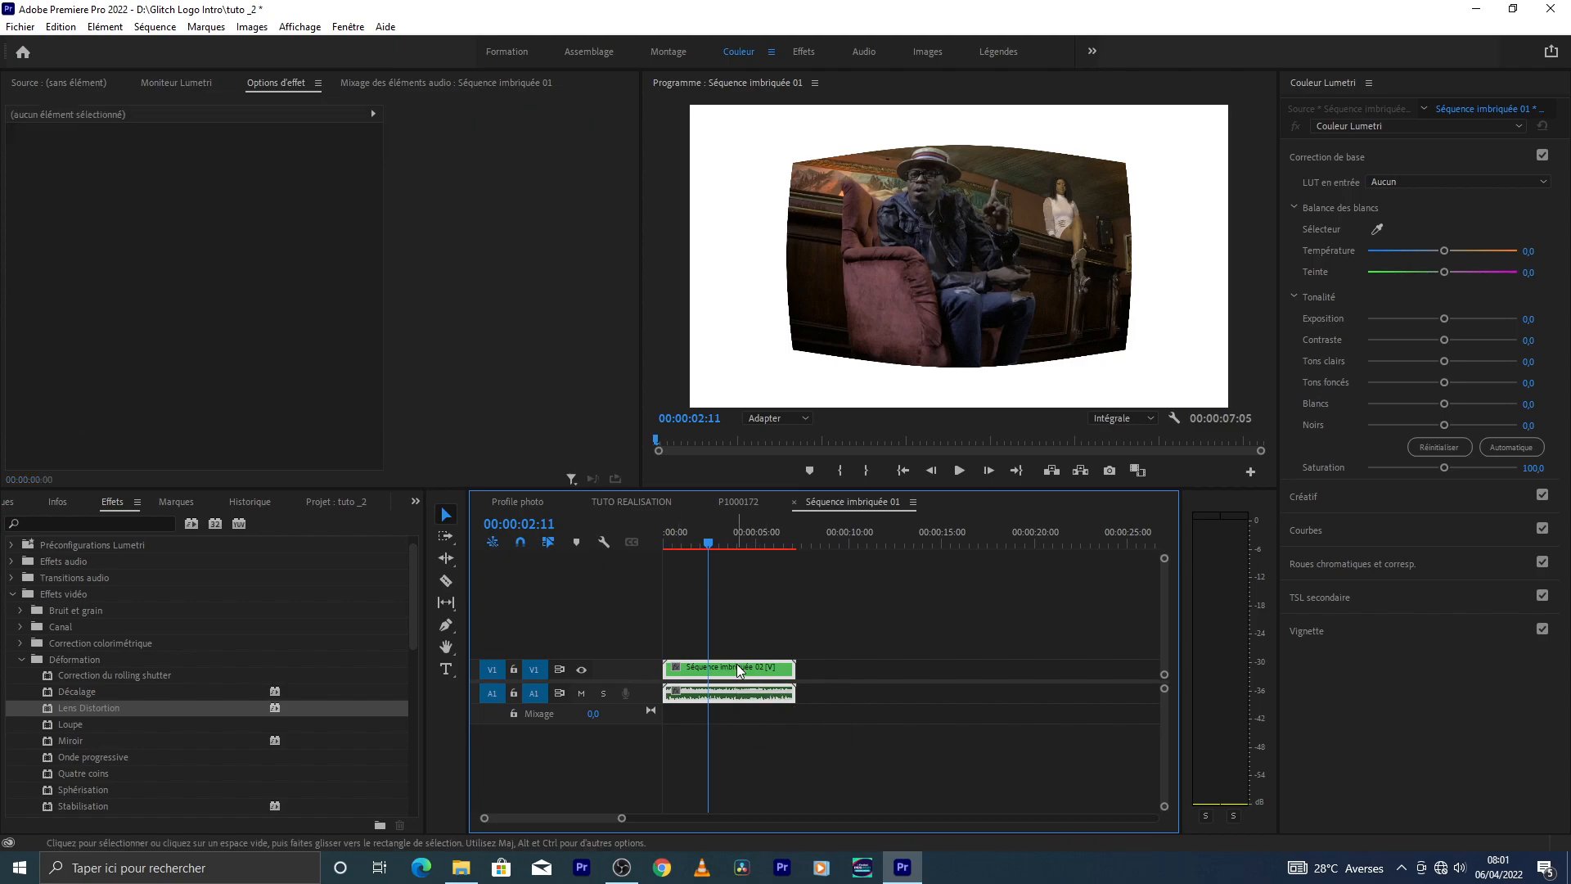
pyautogui.click(729, 669)
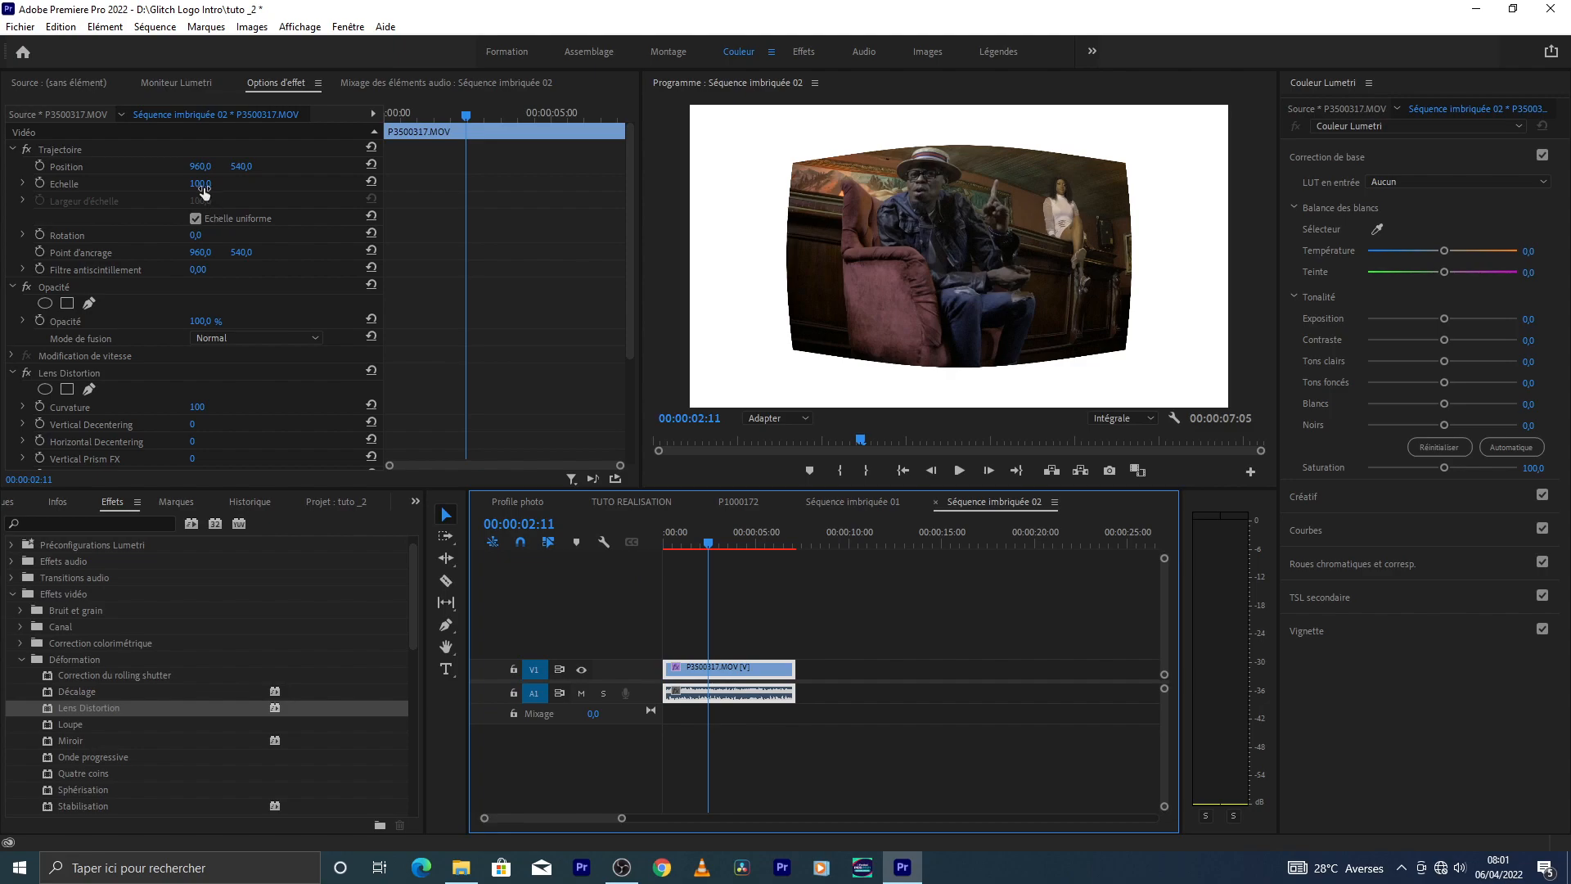
pyautogui.moveTo(203, 185); pyautogui.dragTo(232, 185)
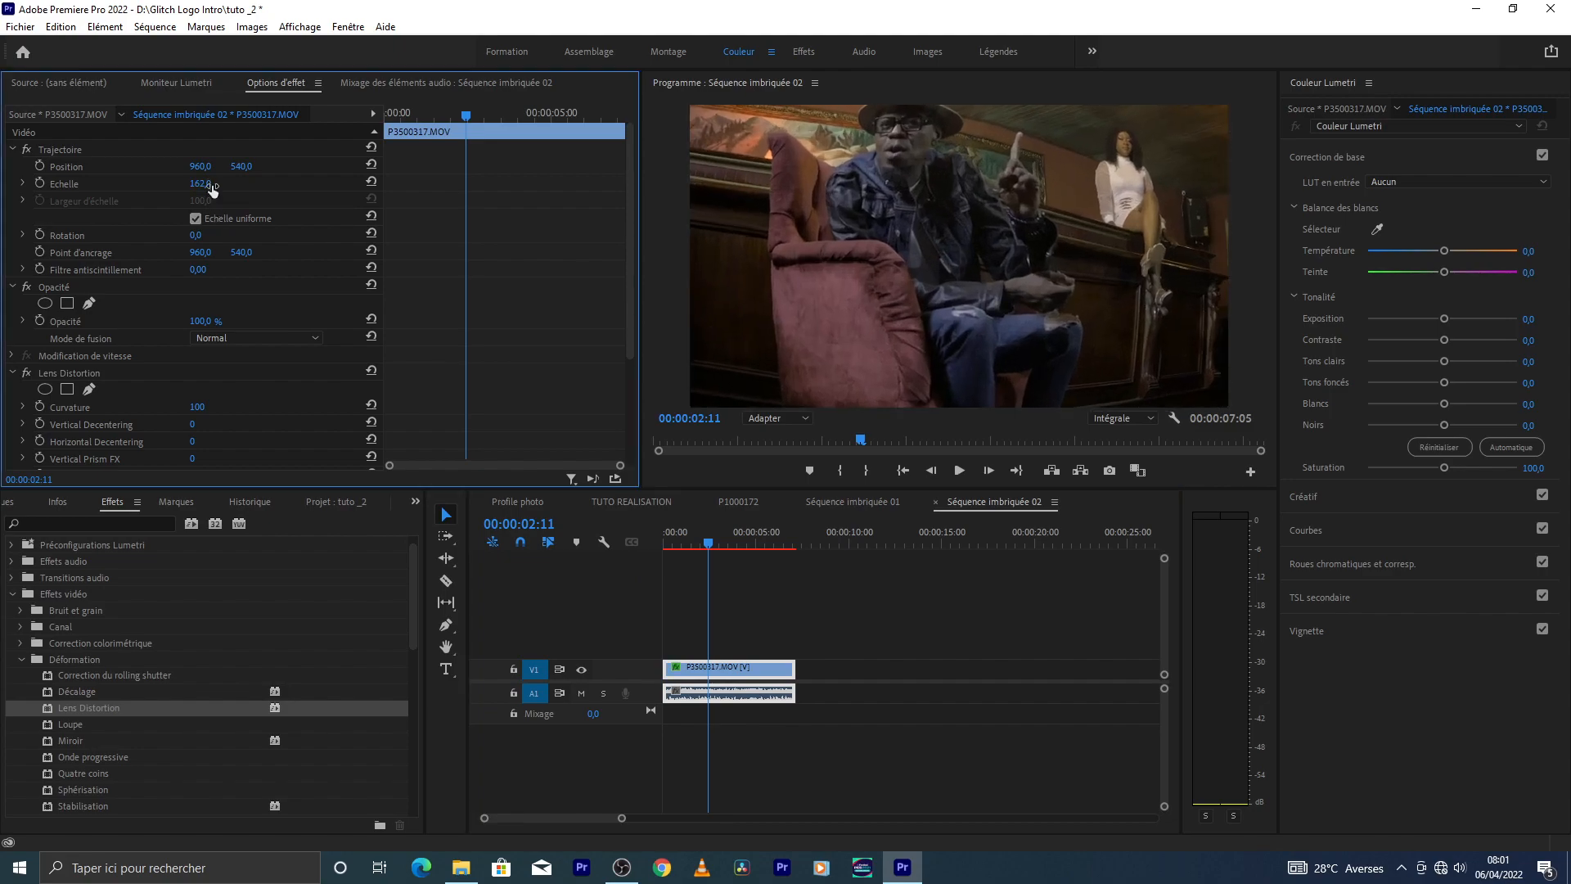
# Return to Séquence imbriquée 01 and apply Lens Distortion to the nested sequence clip
pyautogui.click(866, 504)
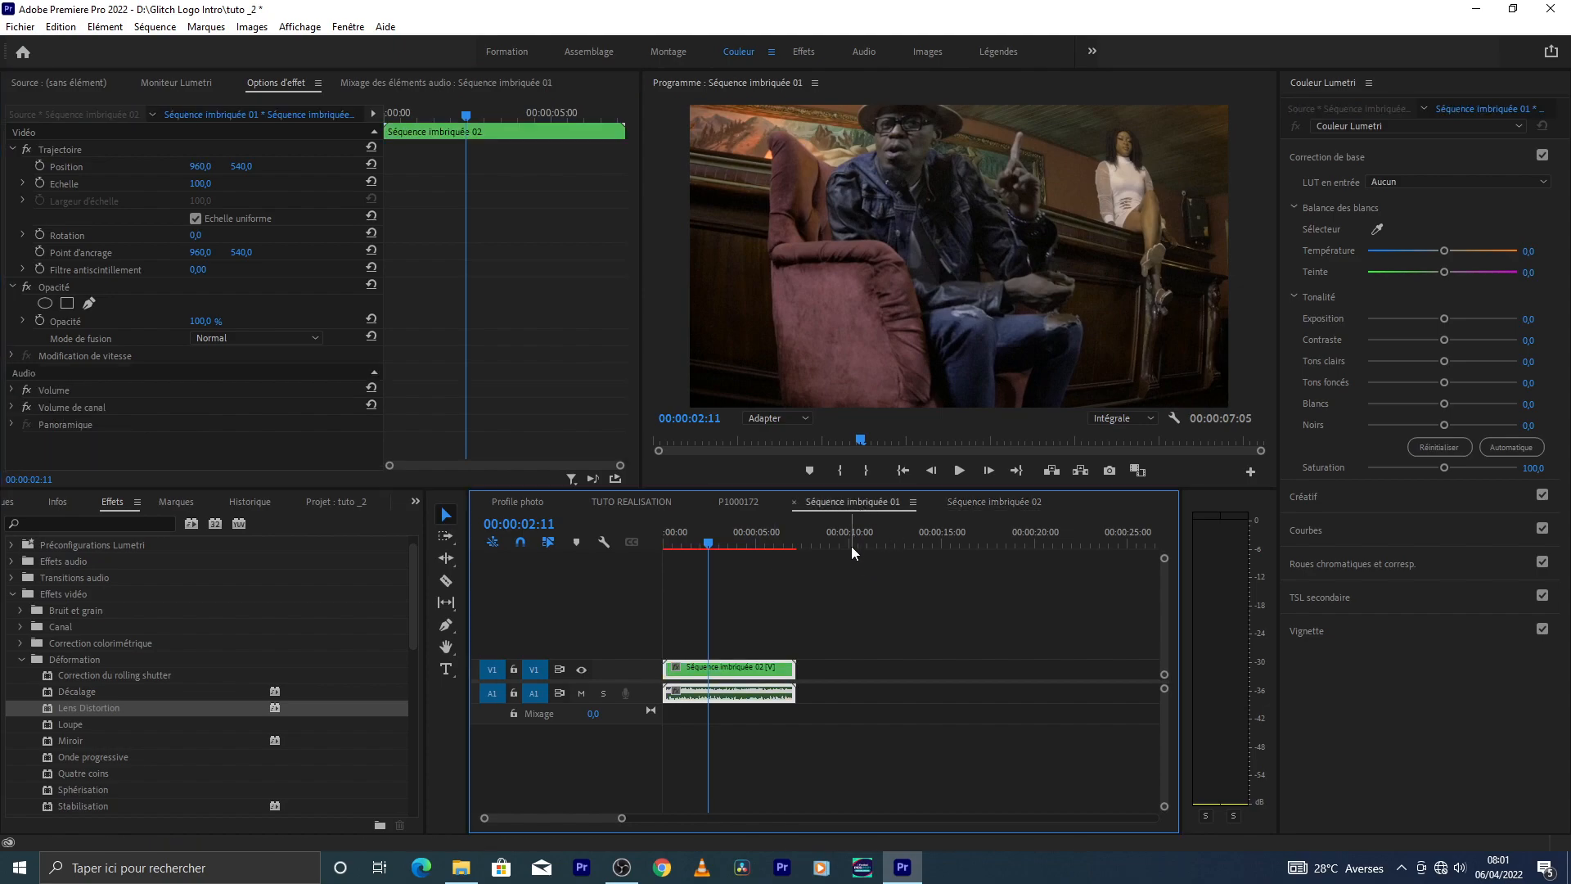
pyautogui.click(798, 637)
pyautogui.click(753, 667)
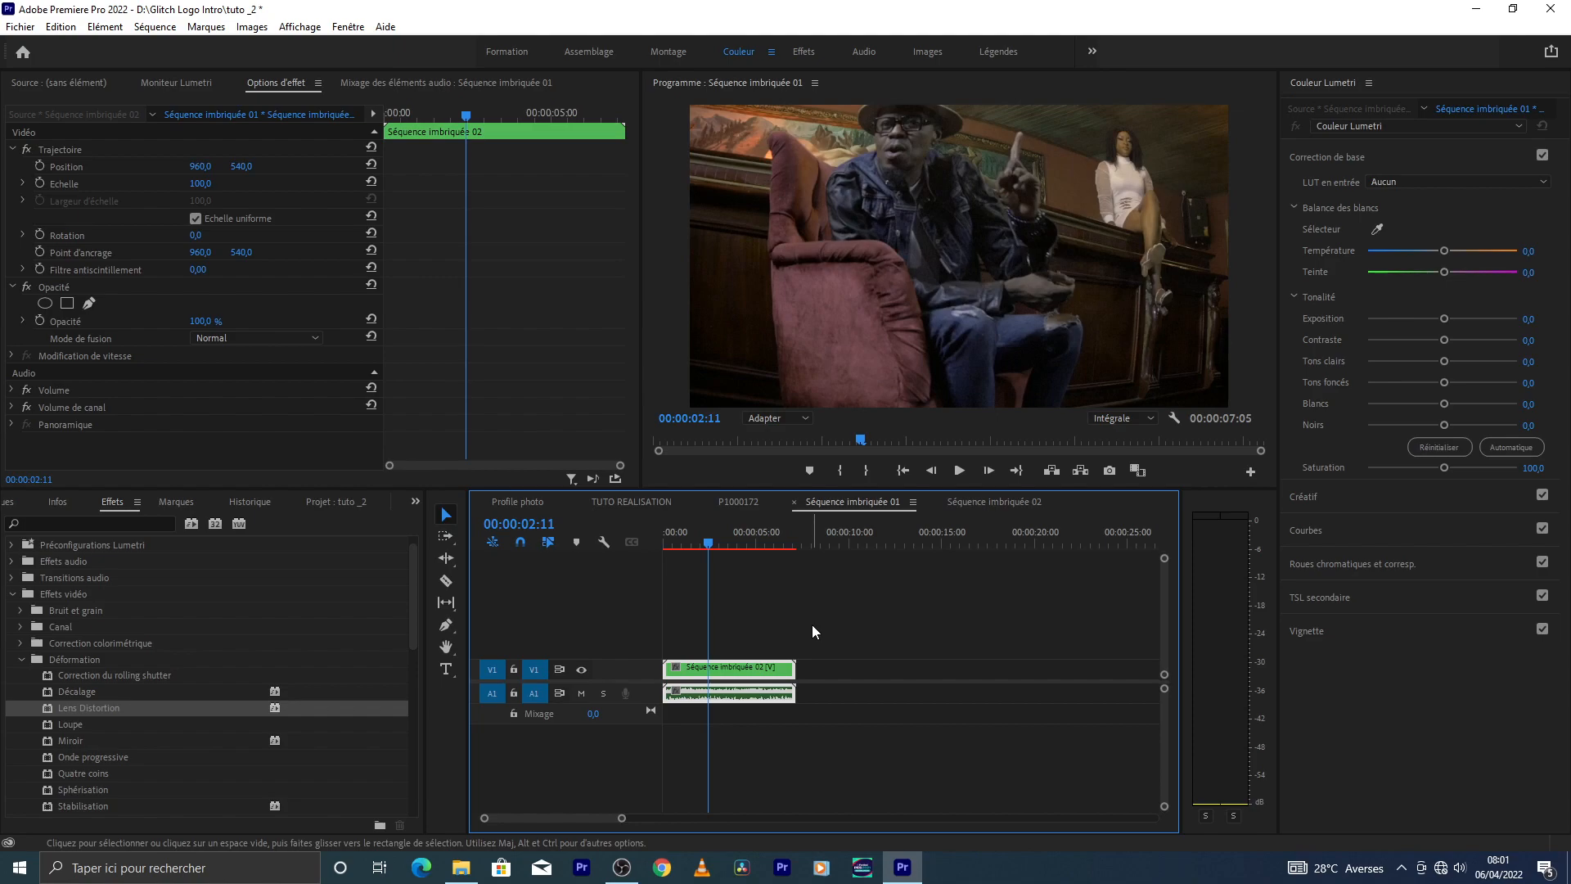
pyautogui.moveTo(710, 544); pyautogui.dragTo(757, 544)
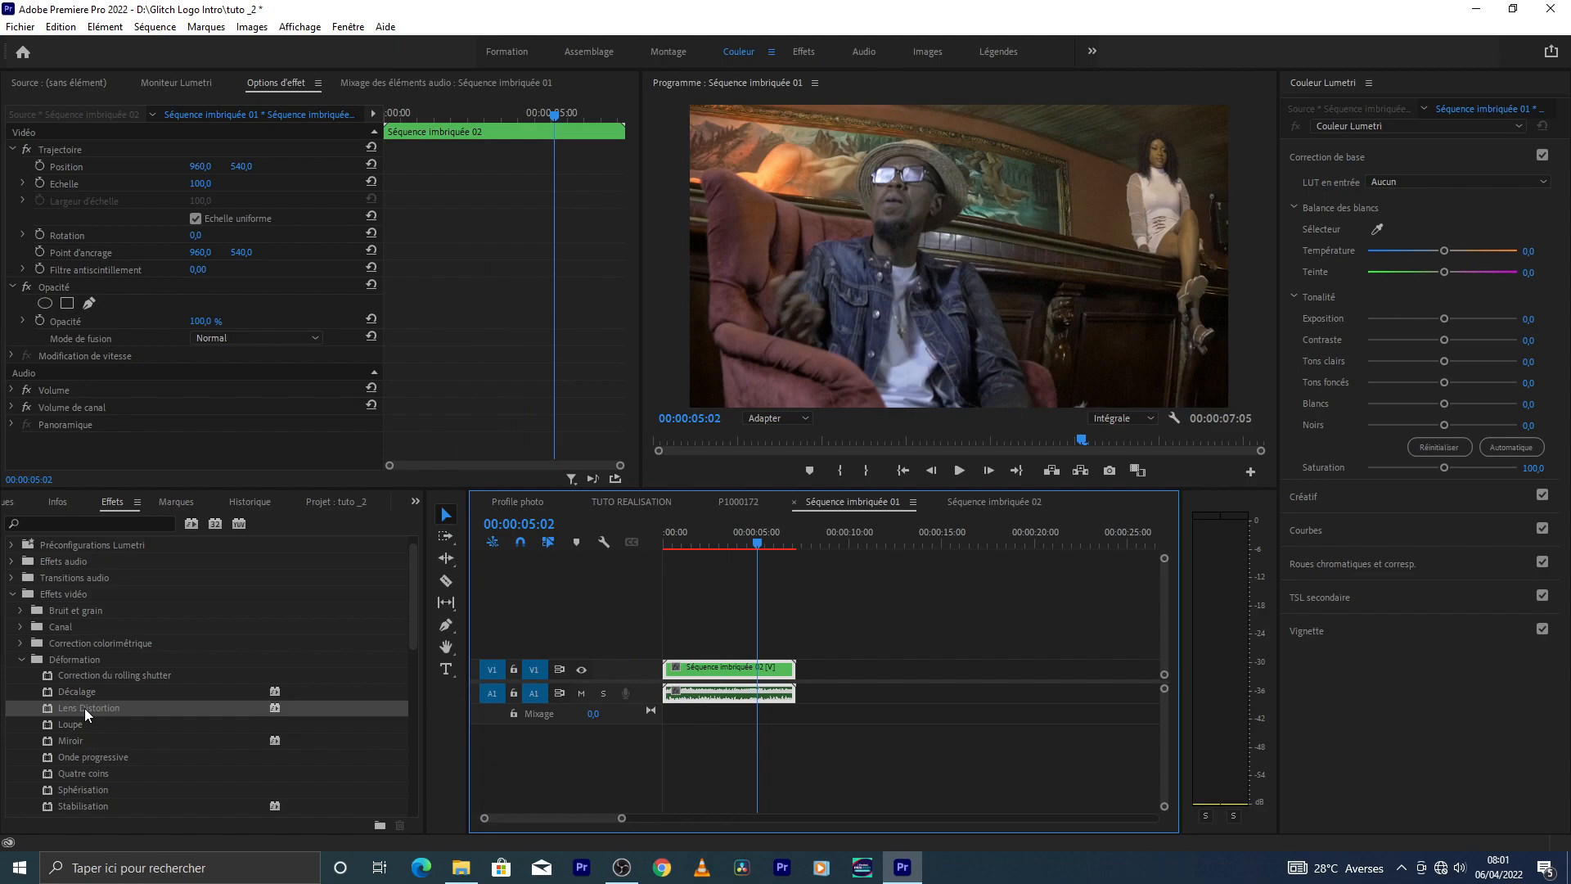
pyautogui.moveTo(85, 709); pyautogui.dragTo(701, 671)
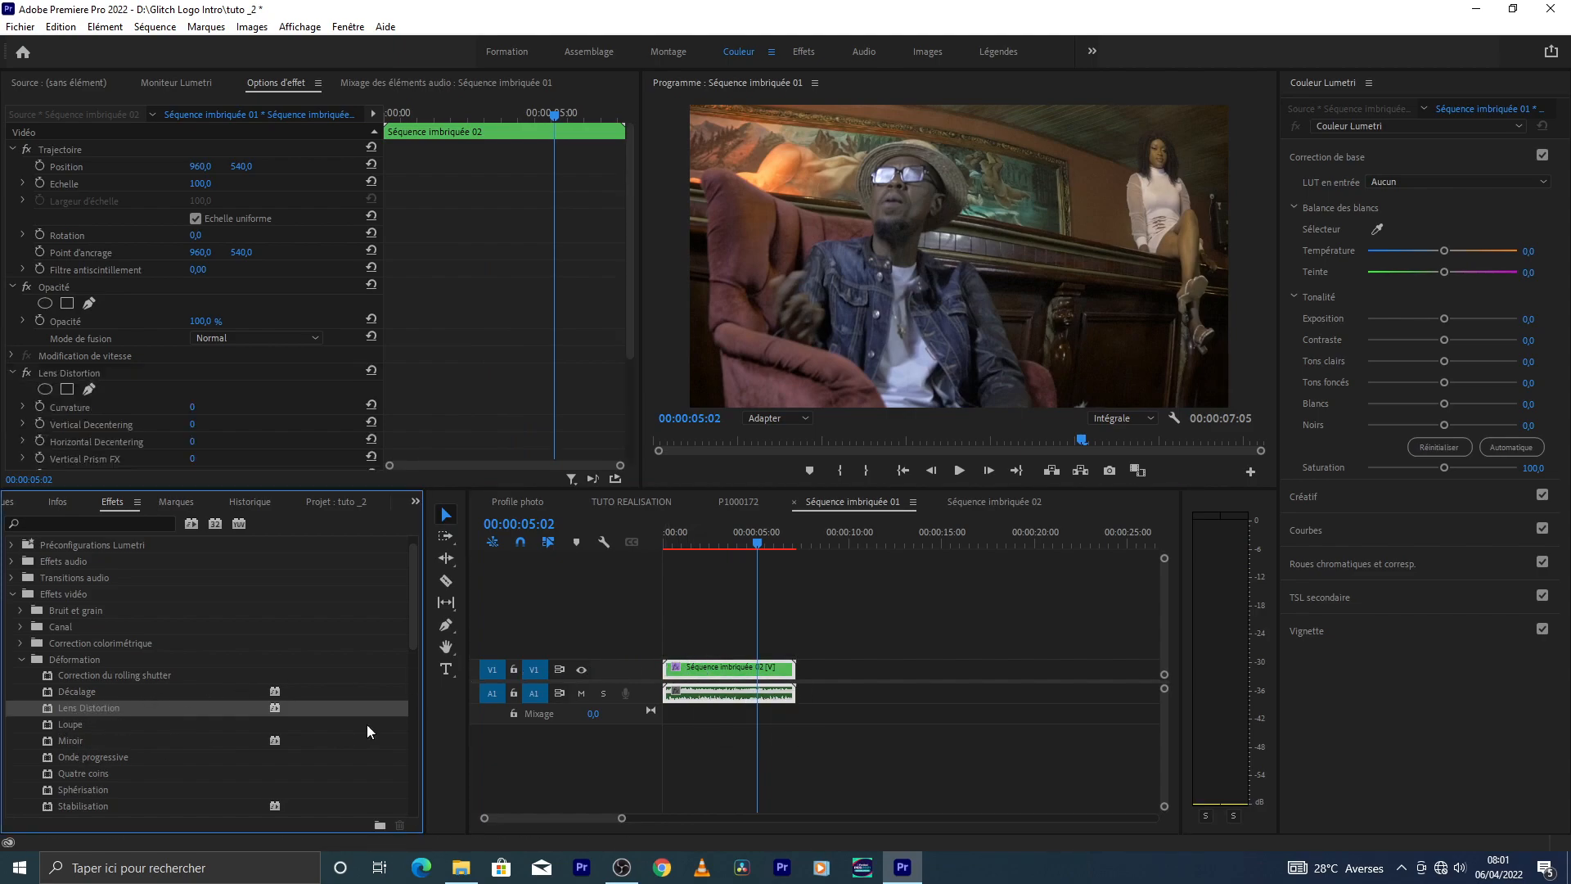
# Set the nested clip's Lens Distortion Curvature to 50
pyautogui.scroll(-1, 260, 431)
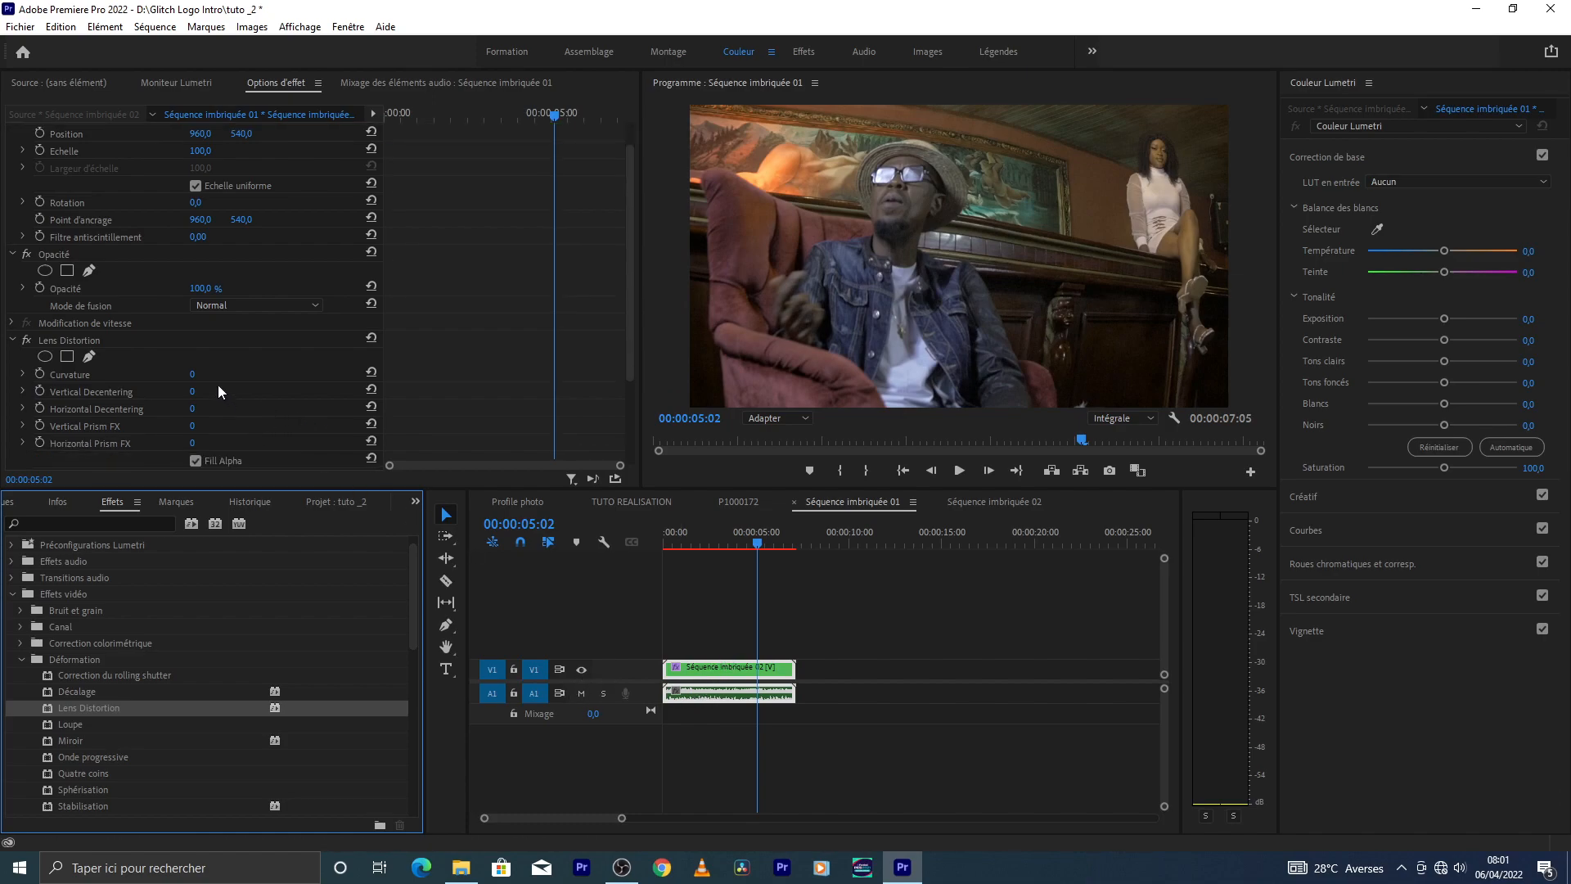
pyautogui.moveTo(193, 375); pyautogui.dragTo(194, 376)
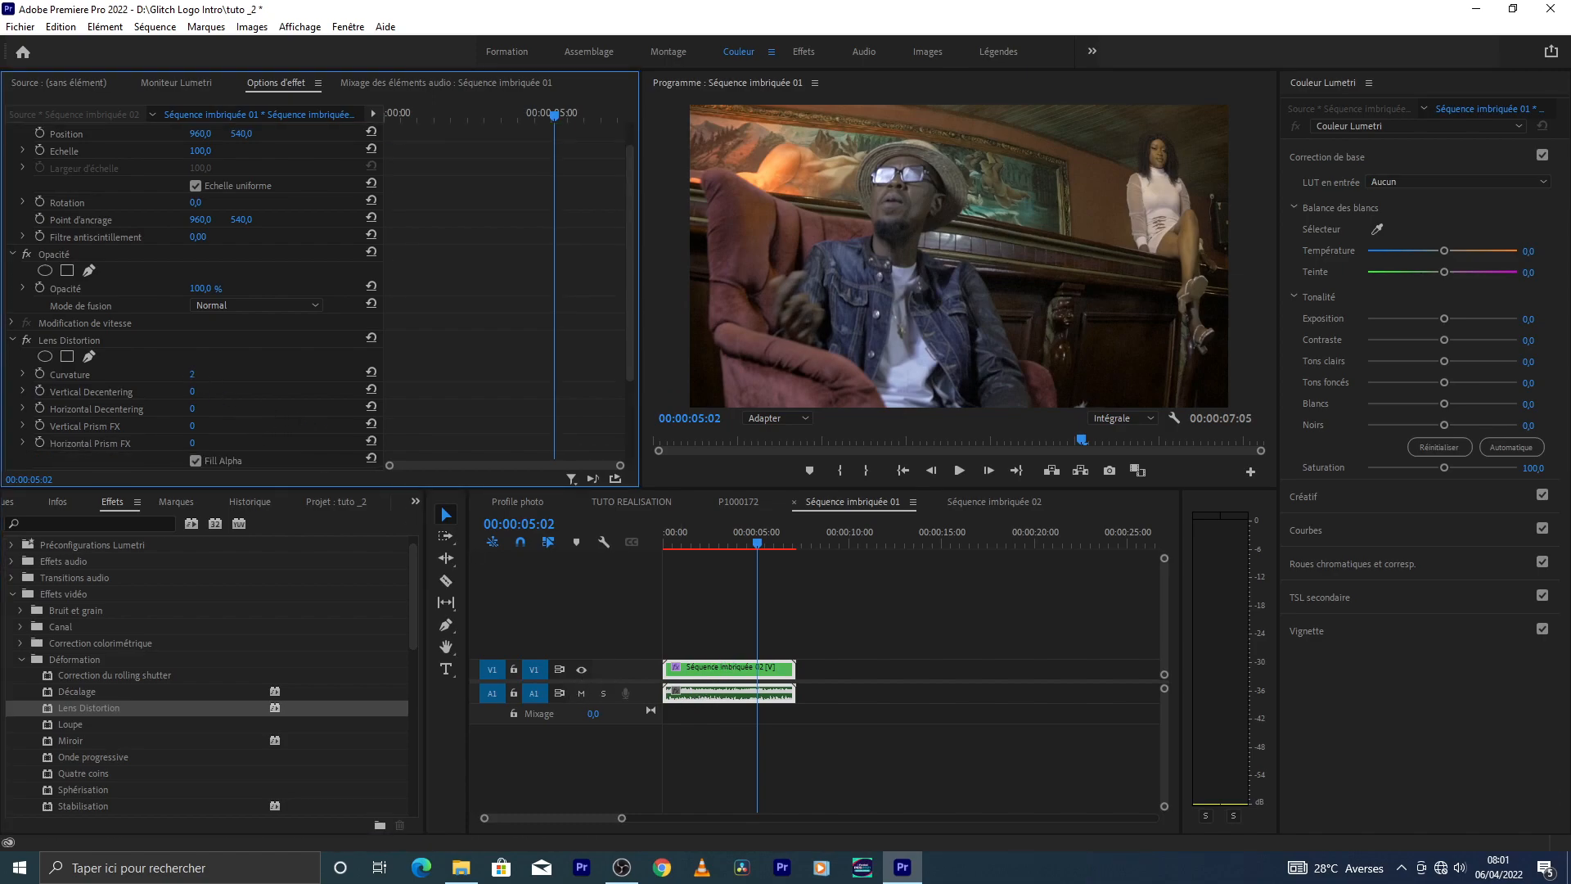
pyautogui.moveTo(194, 376); pyautogui.dragTo(247, 376)
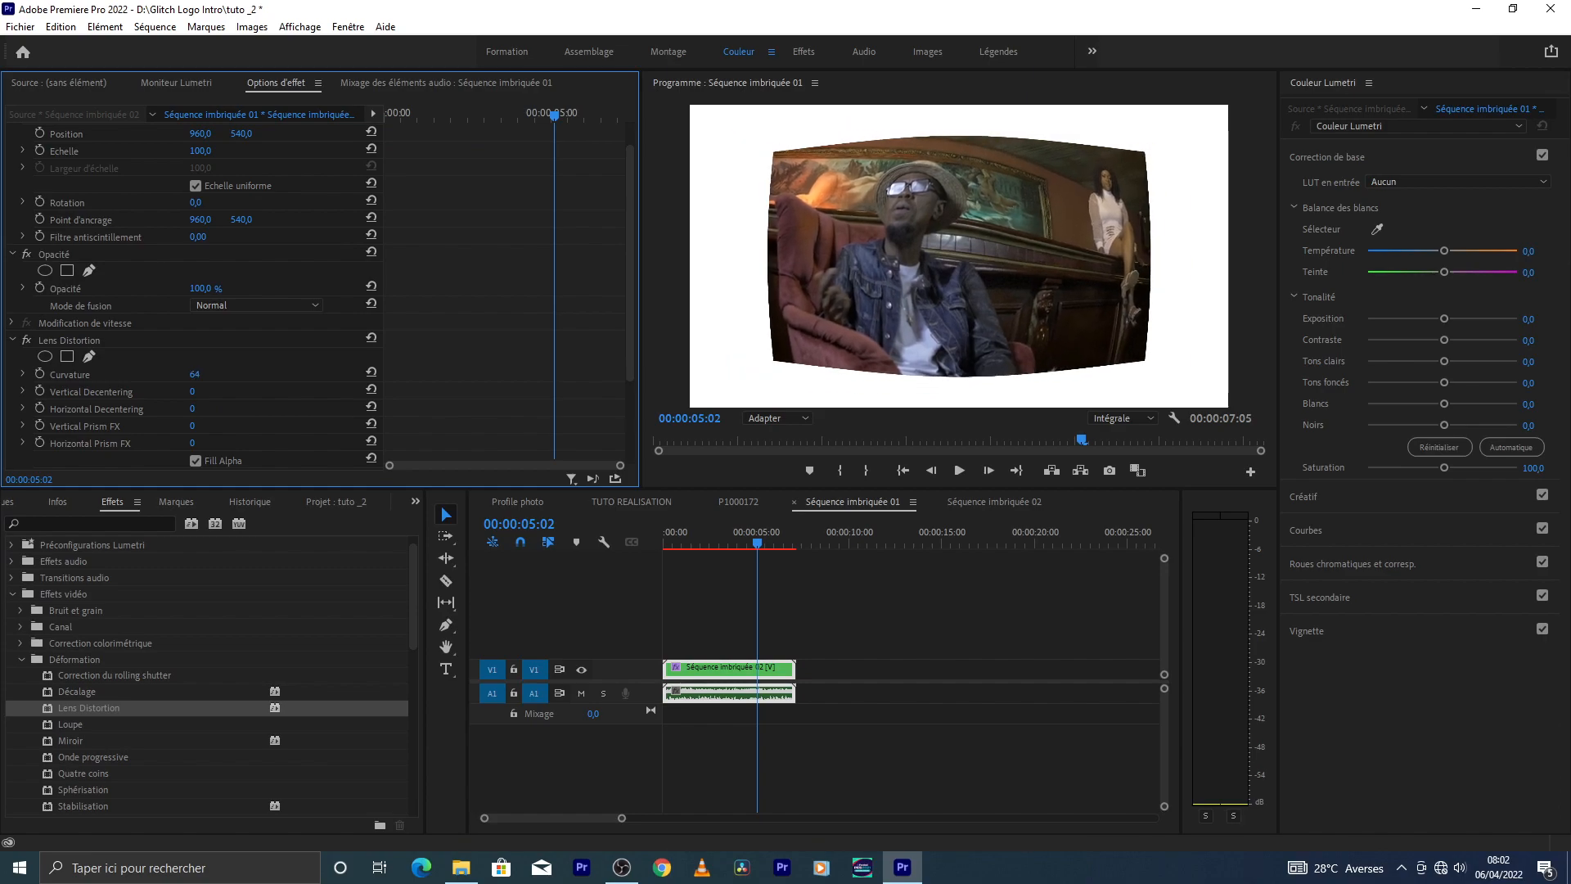
pyautogui.click(212, 372)
pyautogui.write('50')
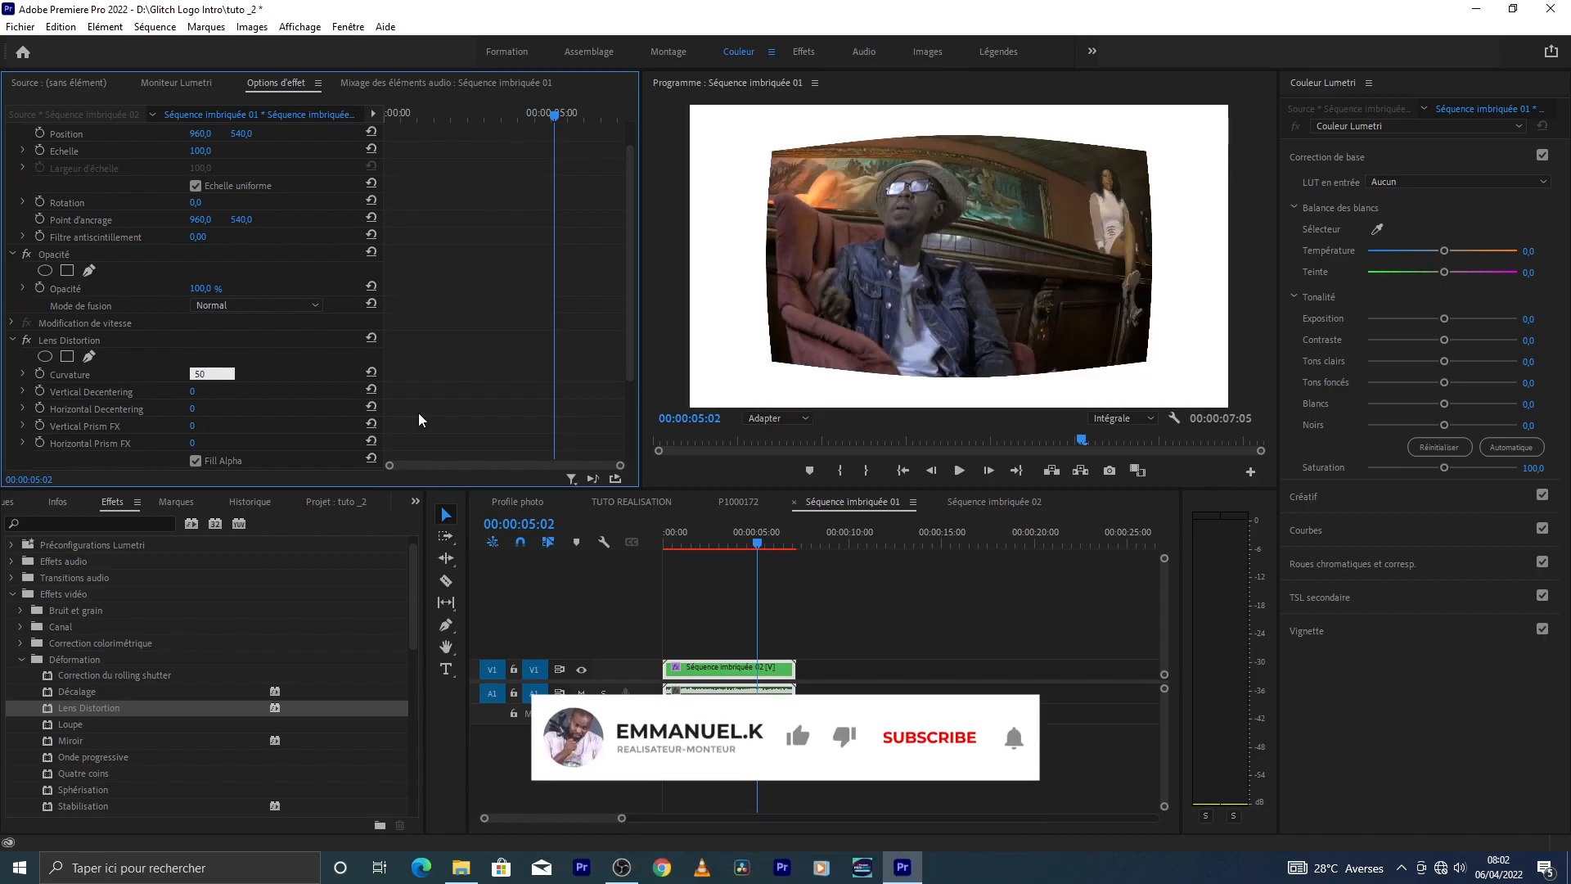
pyautogui.press('Return')
# Scale the nested clip to 137 to fill the frame
pyautogui.moveTo(200, 151)
pyautogui.mouseDown()
pyautogui.moveTo(213, 151)
pyautogui.moveTo(143, 151)
pyautogui.moveTo(231, 153)
pyautogui.moveTo(214, 151)
pyautogui.mouseUp()
pyautogui.click(202, 151)
pyautogui.click(250, 150)
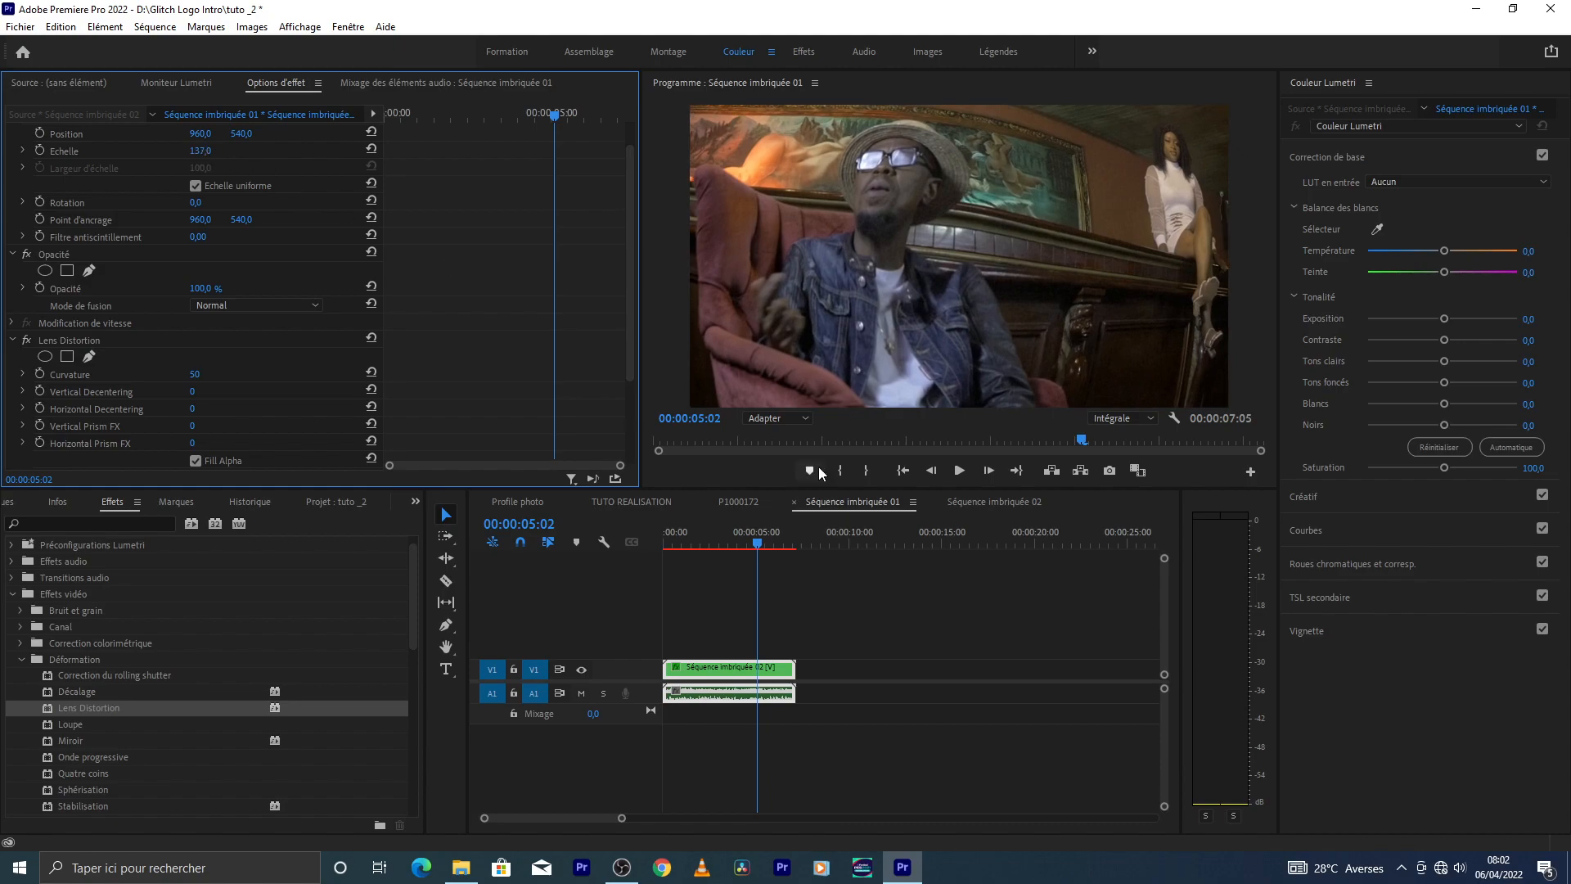
# Render the previews for Séquence imbriquée 01 and play back the distorted result
pyautogui.click(716, 545)
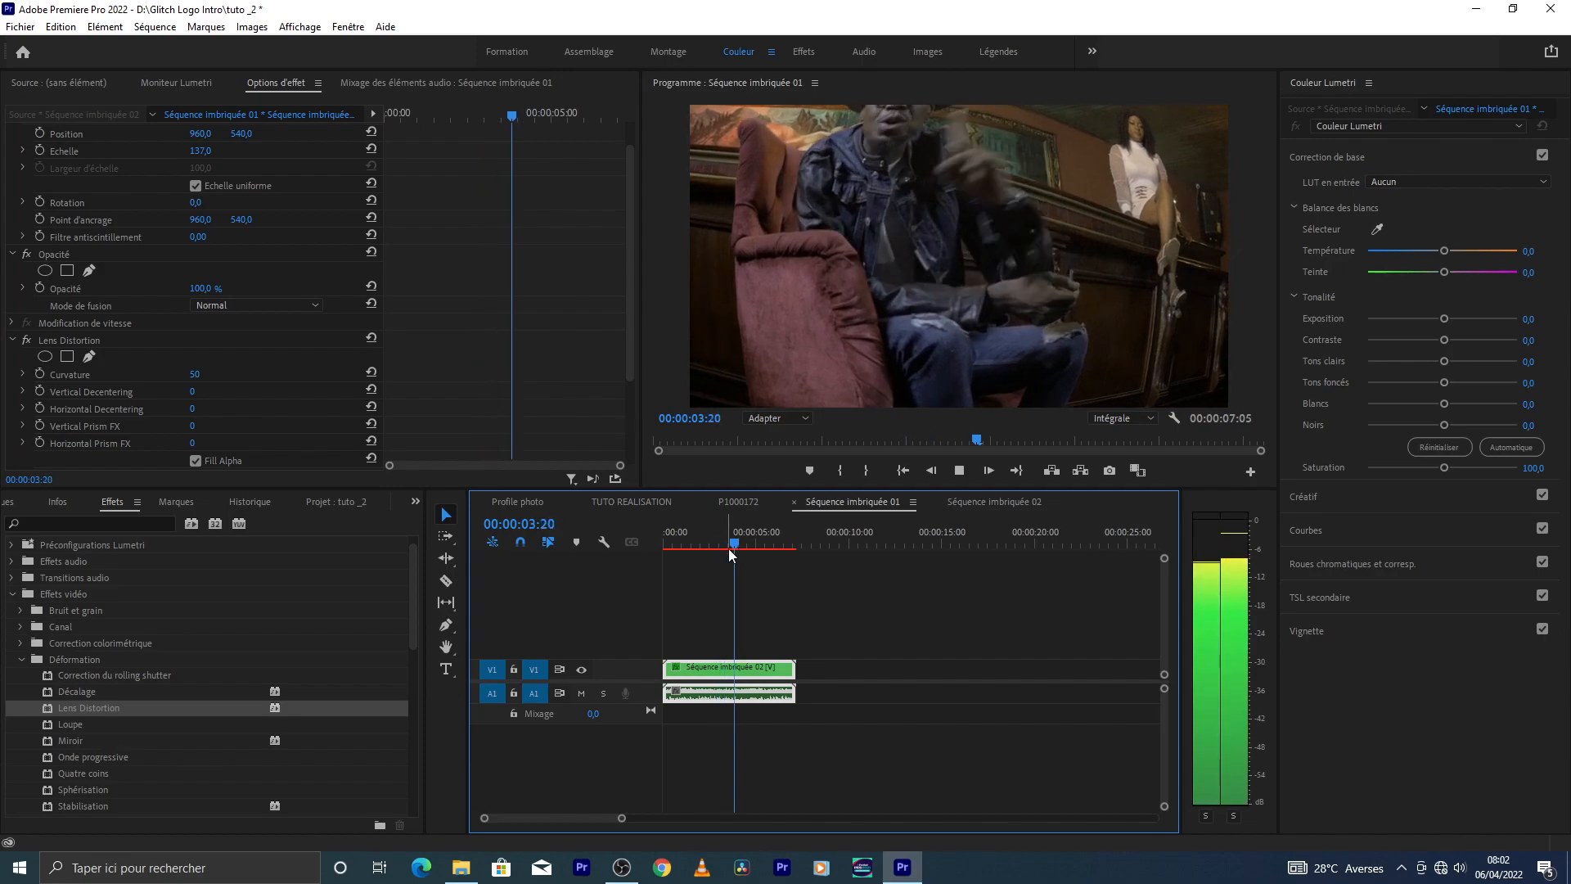
pyautogui.press('space')
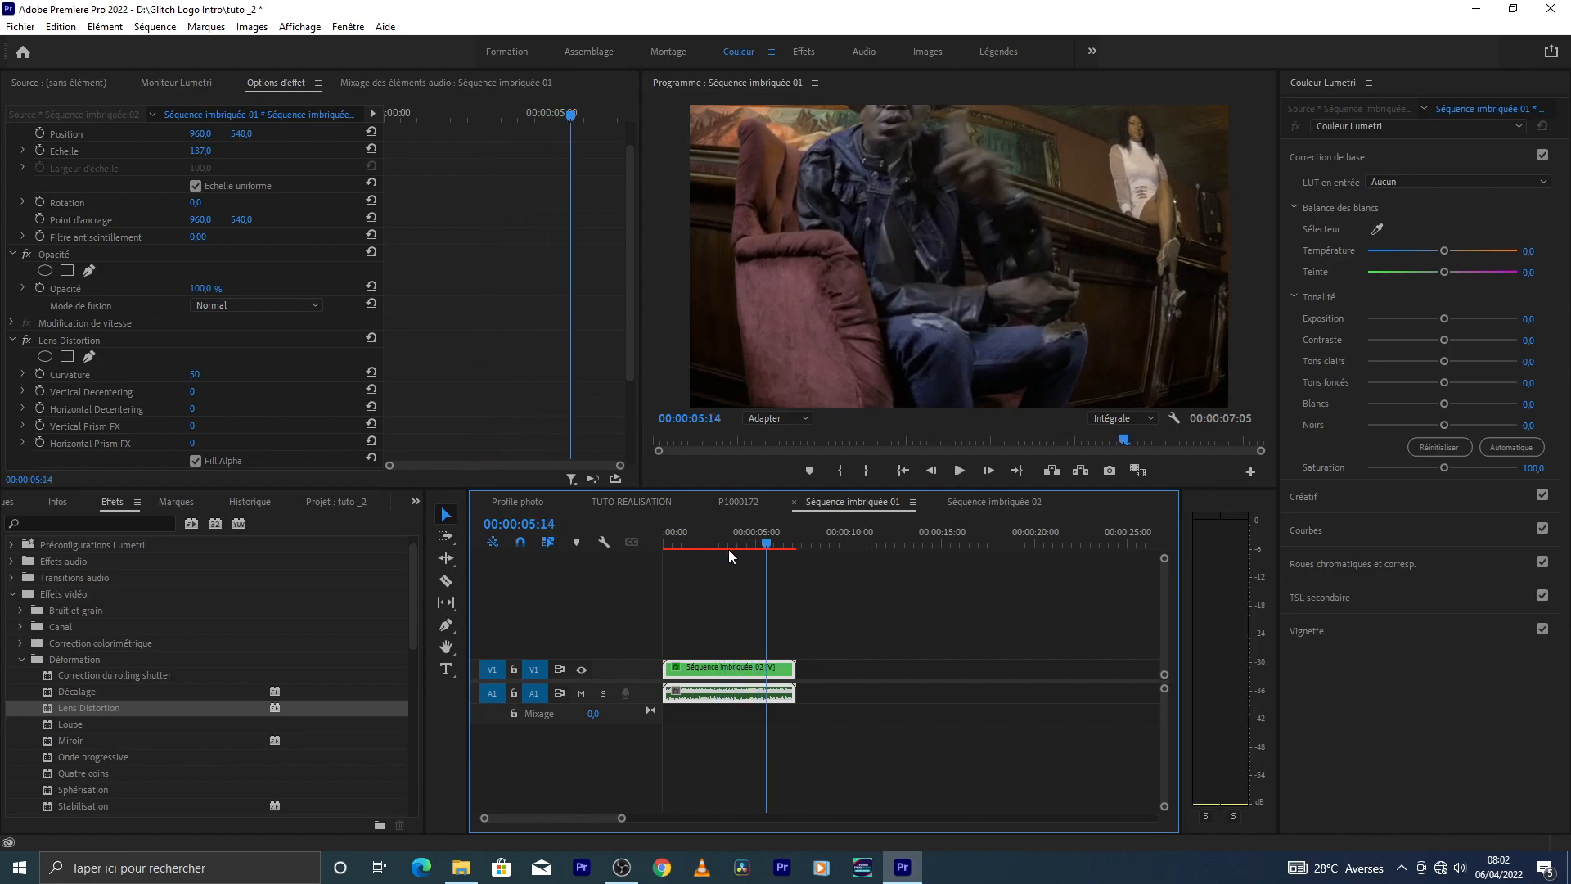
pyautogui.press('Return')
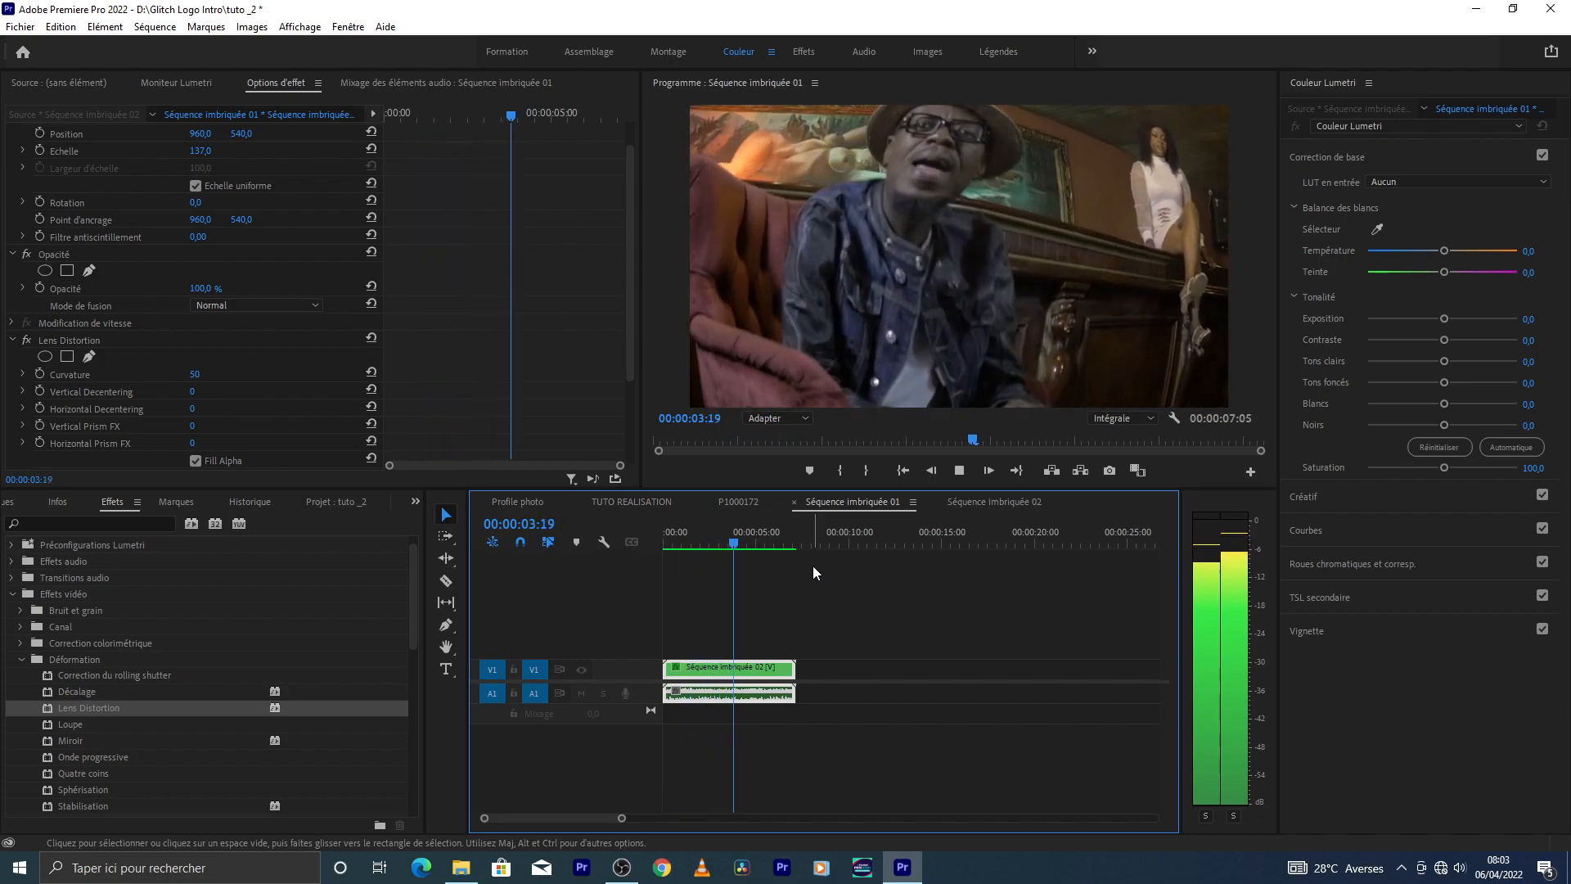
pyautogui.press('space')
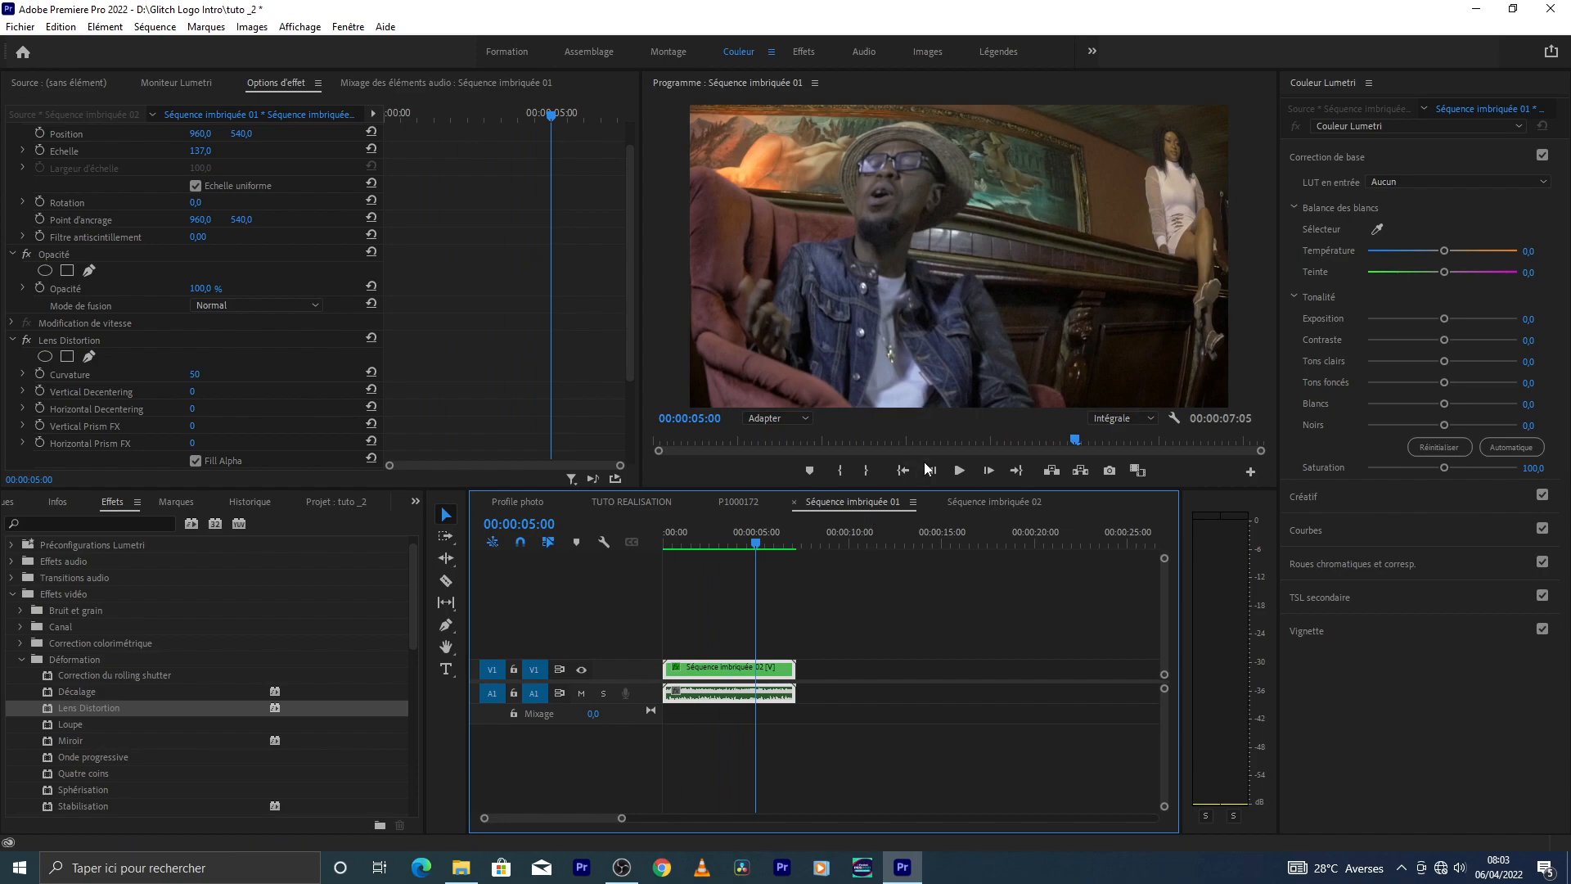
# Open Séquence imbriquée 02, add an elliptical opacity mask to P3500317.MOV, and widen it almost to both sides of the frame
pyautogui.doubleClick(747, 669)
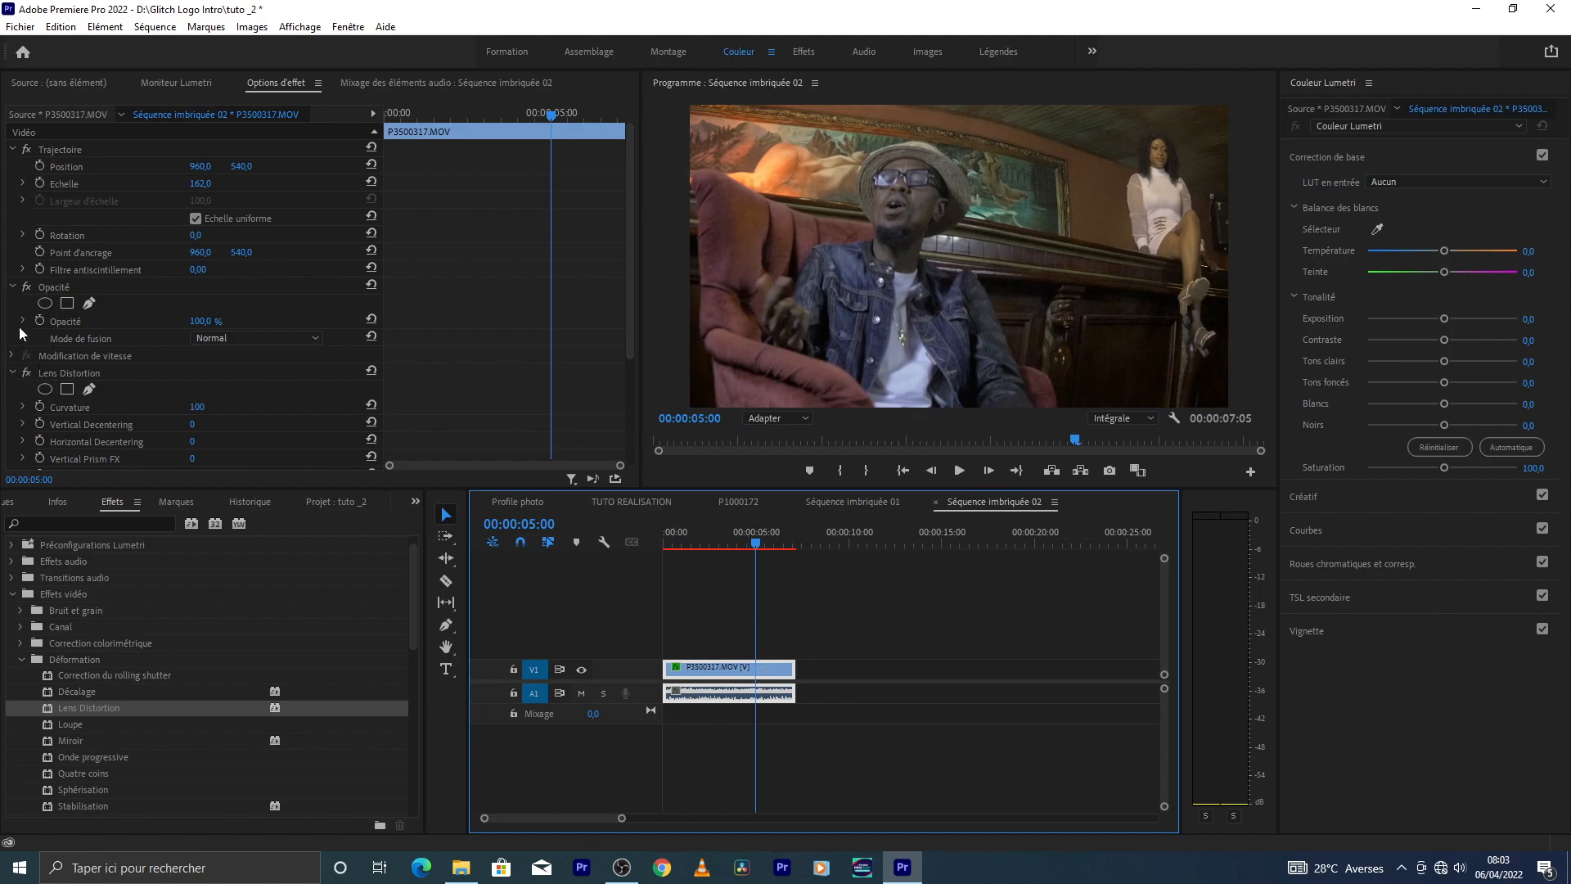
pyautogui.click(43, 303)
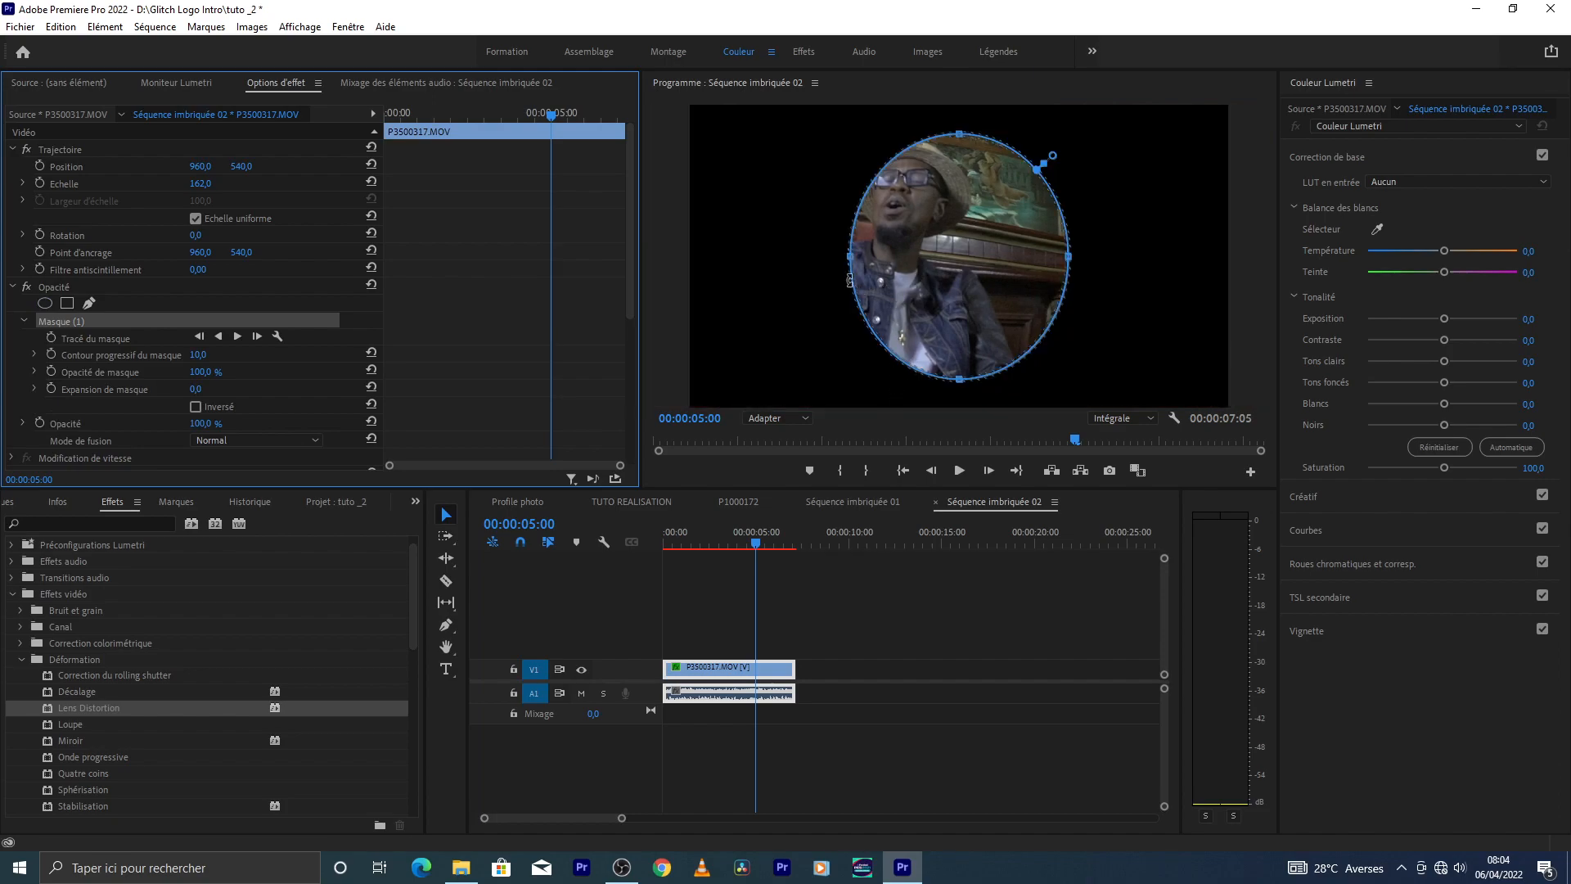
pyautogui.moveTo(849, 262); pyautogui.dragTo(703, 301)
pyautogui.moveTo(714, 256); pyautogui.dragTo(703, 256)
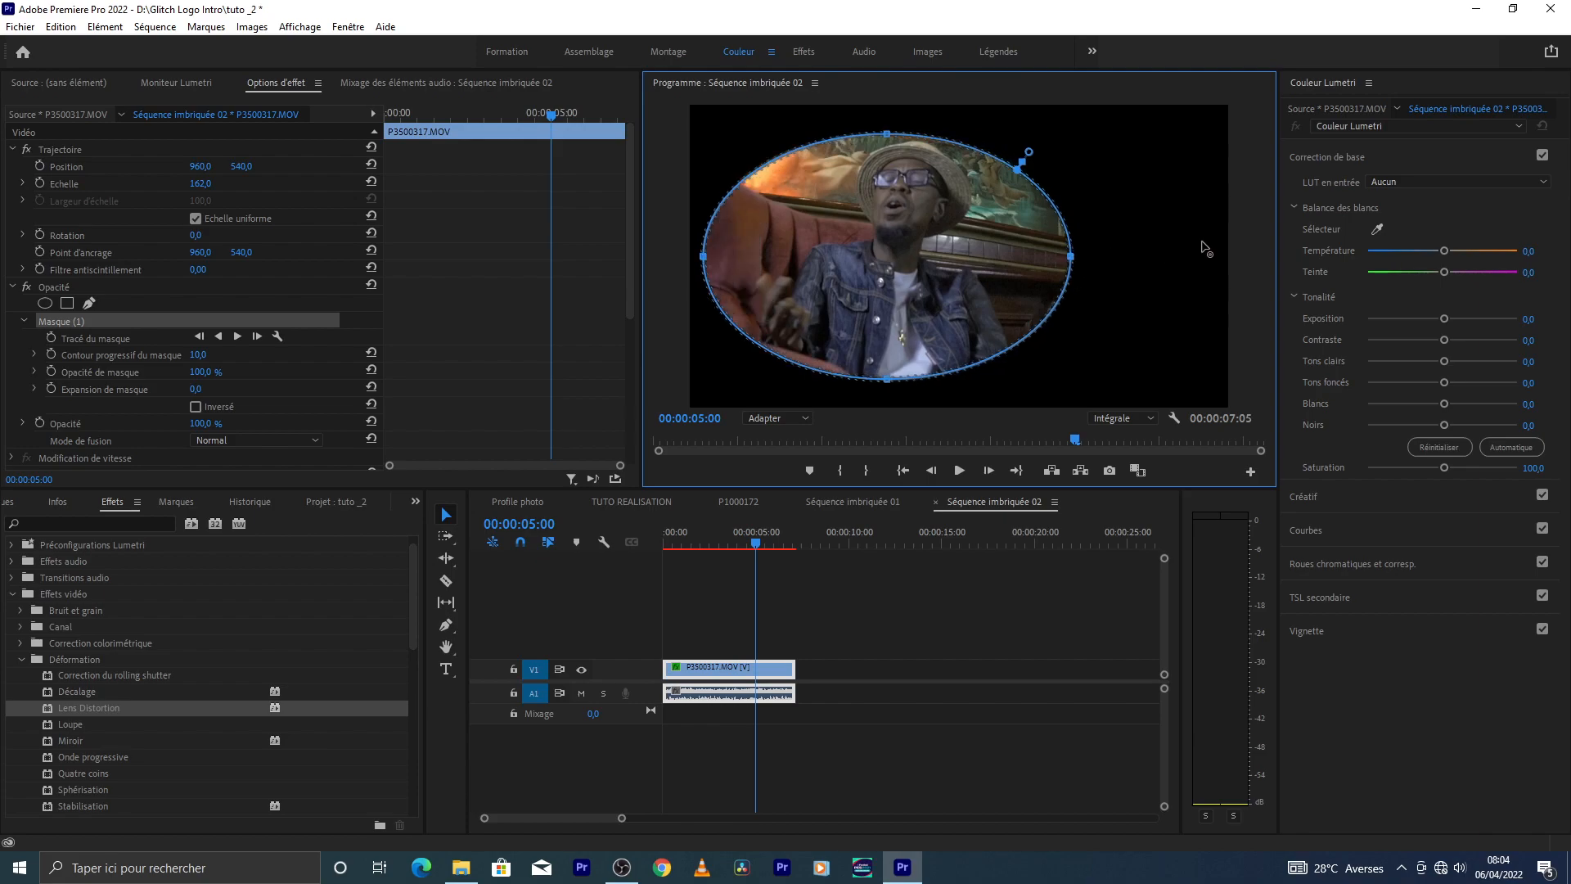
pyautogui.moveTo(1071, 257); pyautogui.dragTo(1212, 240)
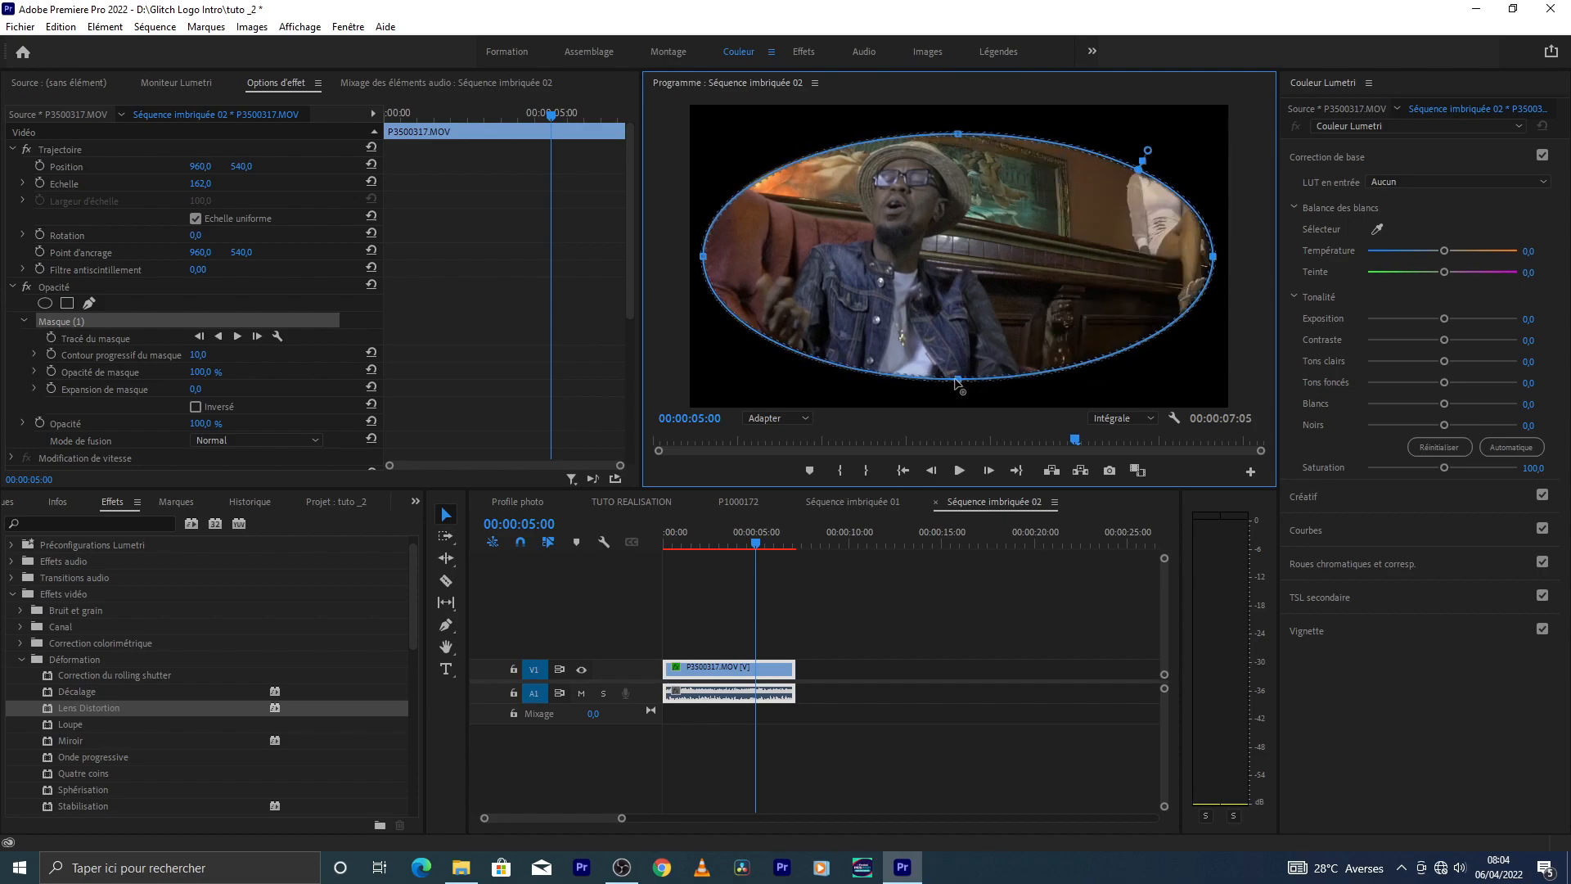
# Stretch the ellipse mask vertically almost to the frame's upper and lower edges, and widen it slightly more on both sides
pyautogui.moveTo(957, 390); pyautogui.dragTo(958, 395)
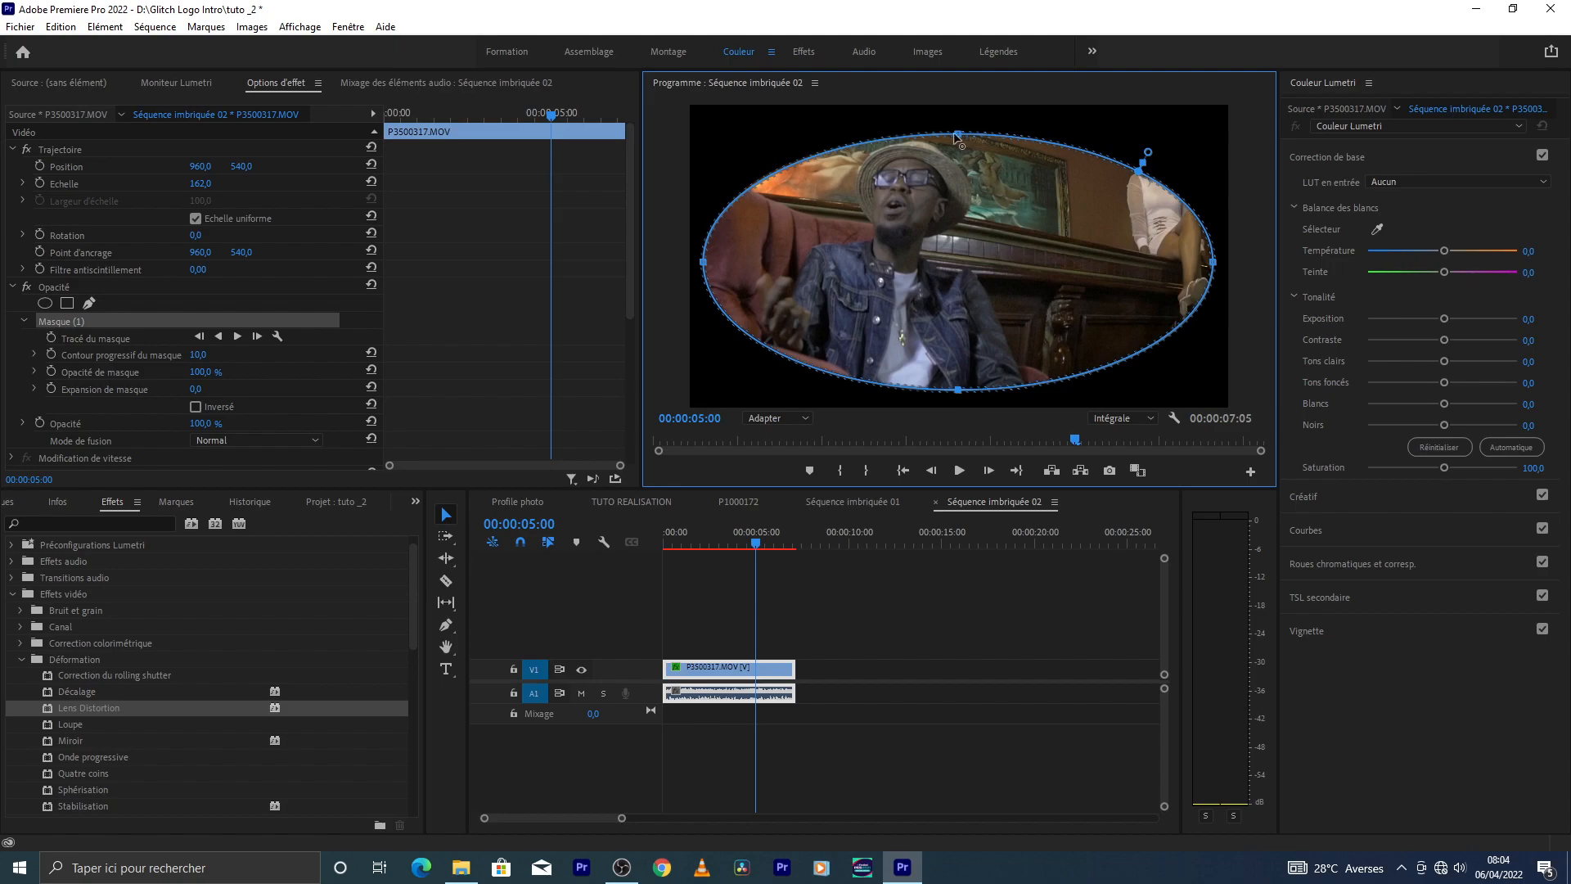
pyautogui.moveTo(959, 131); pyautogui.dragTo(956, 111)
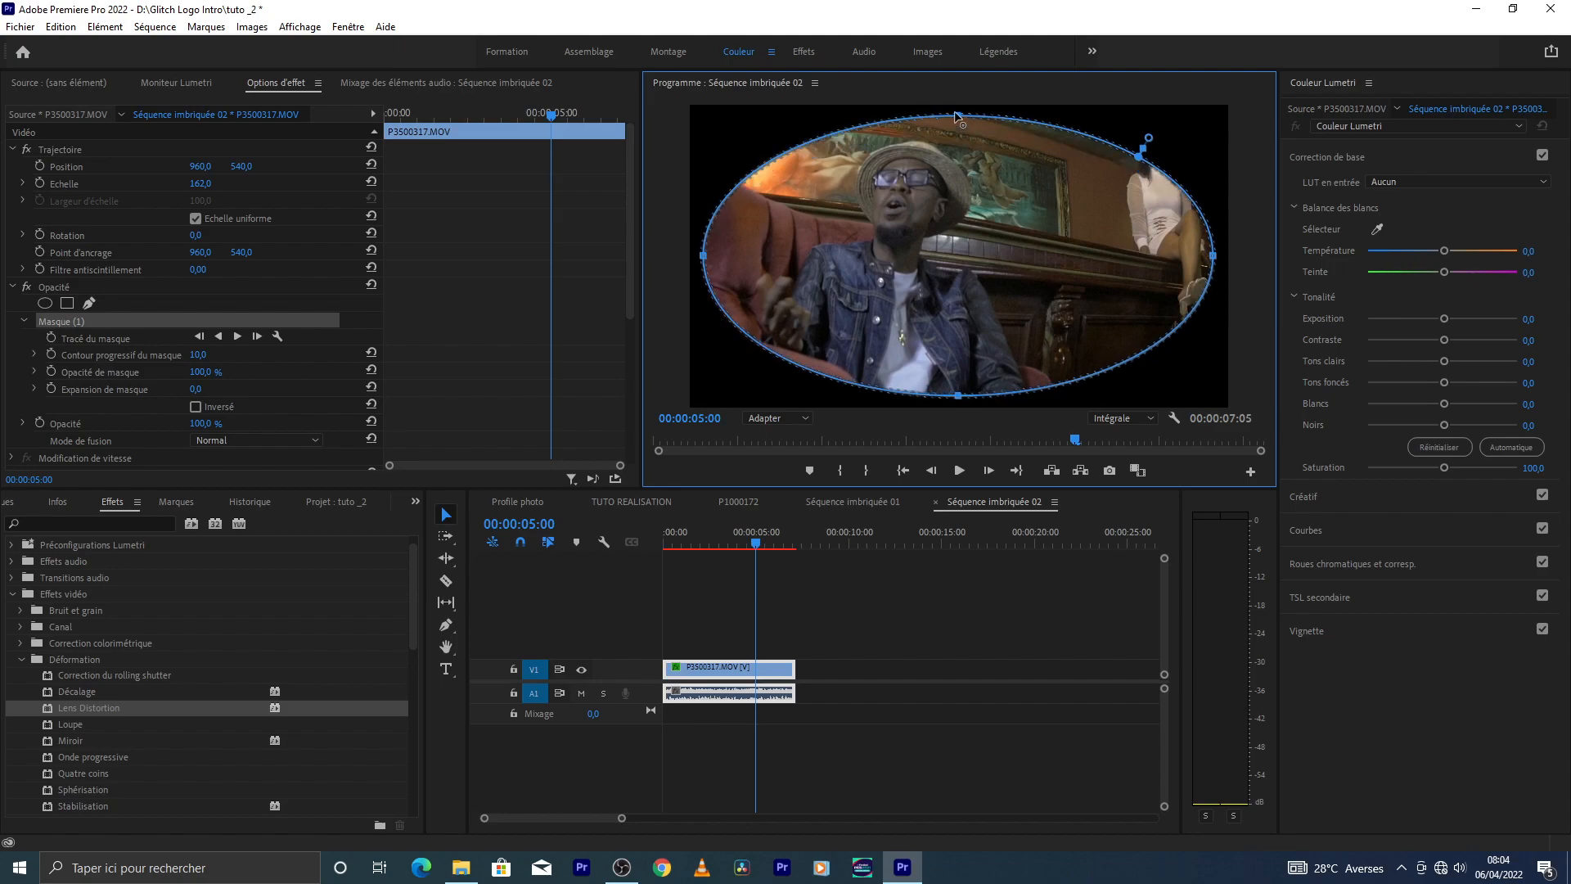
pyautogui.moveTo(957, 396); pyautogui.dragTo(957, 401)
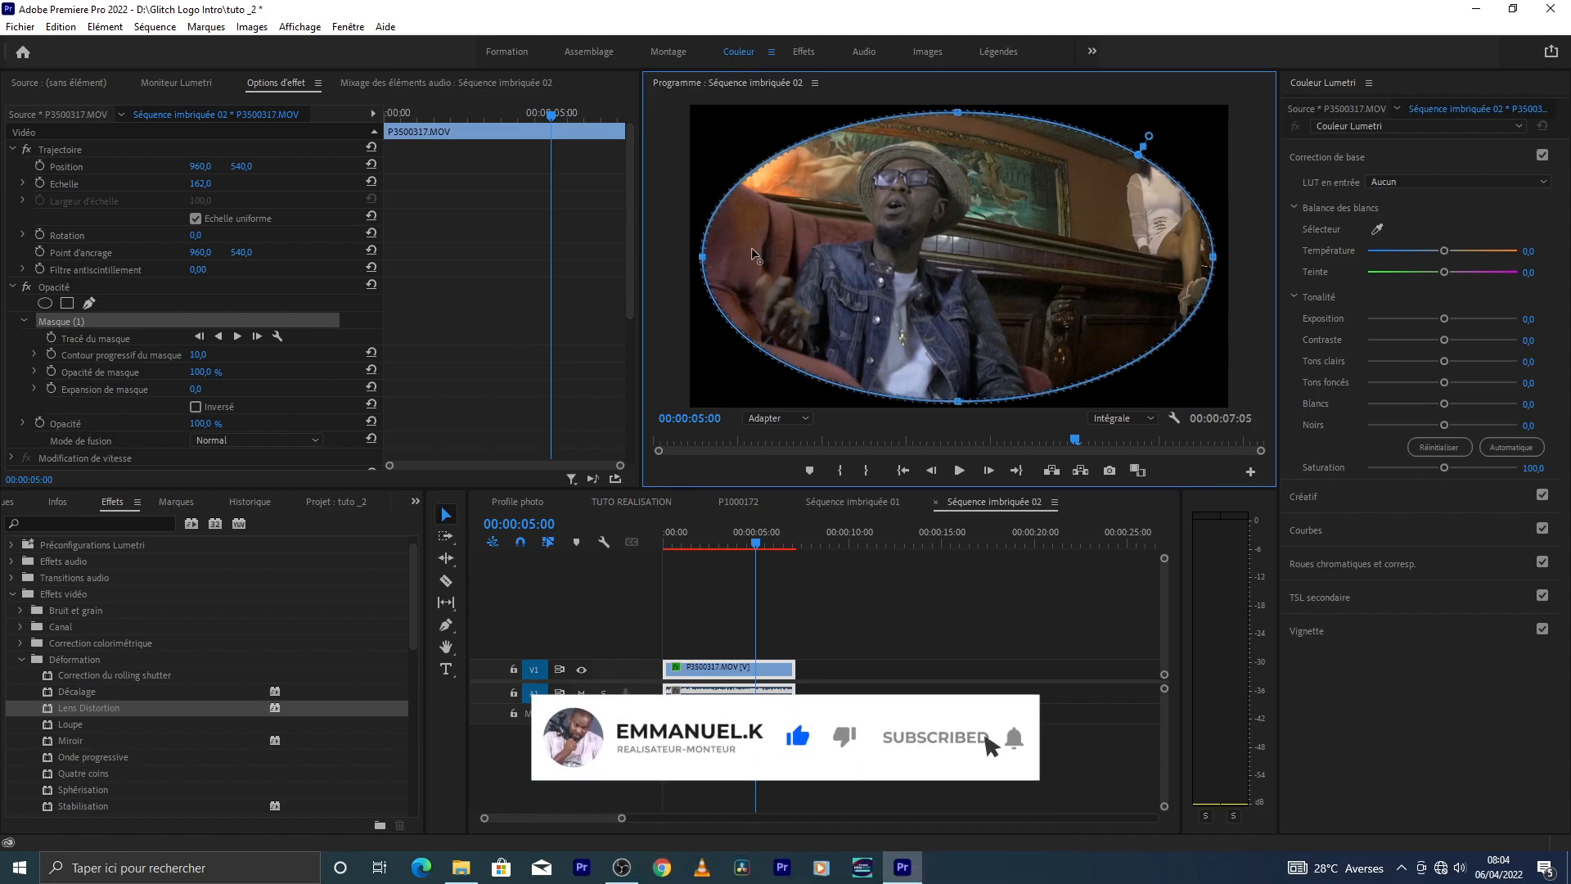
pyautogui.moveTo(1214, 259); pyautogui.dragTo(1220, 259)
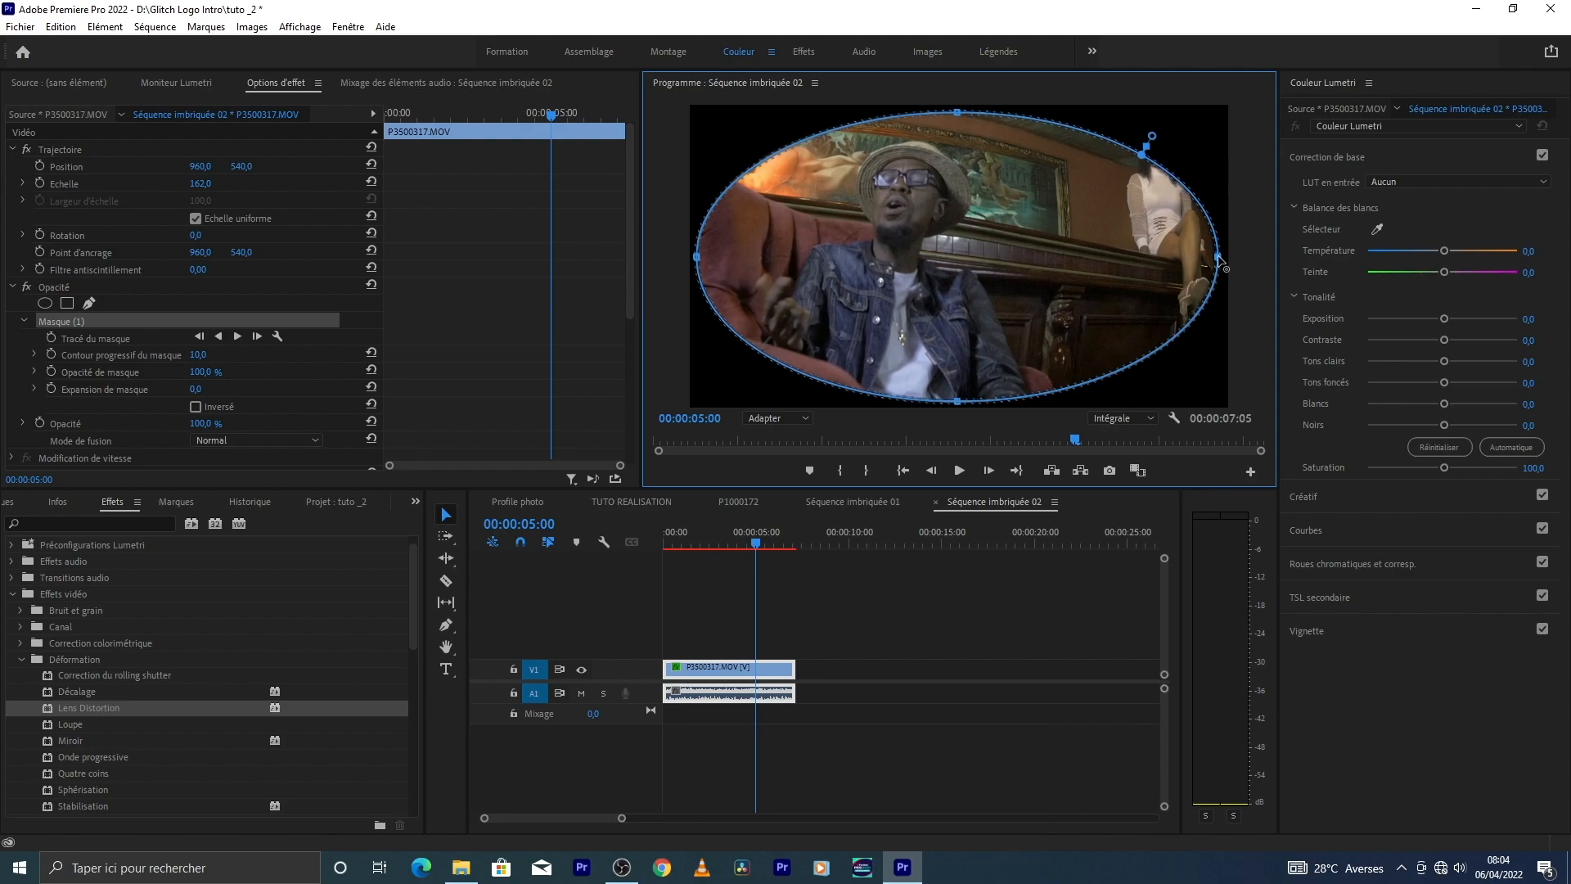
pyautogui.click(1023, 657)
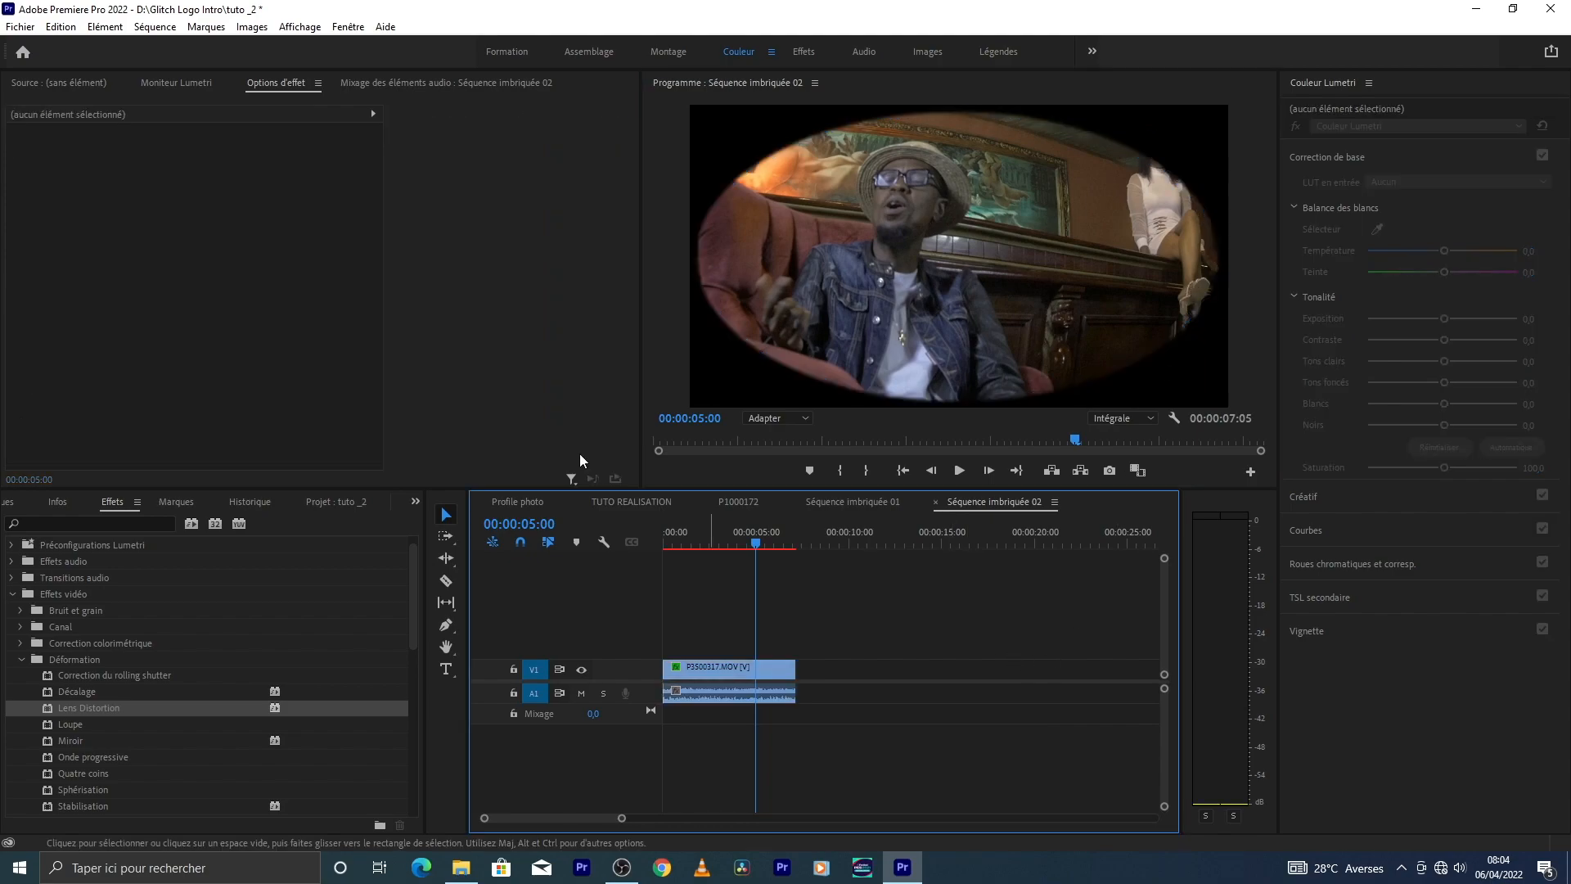
# Set the feather (Contour progressif du masque) of P3500317.MOV's elliptical mask to 163
pyautogui.click(753, 670)
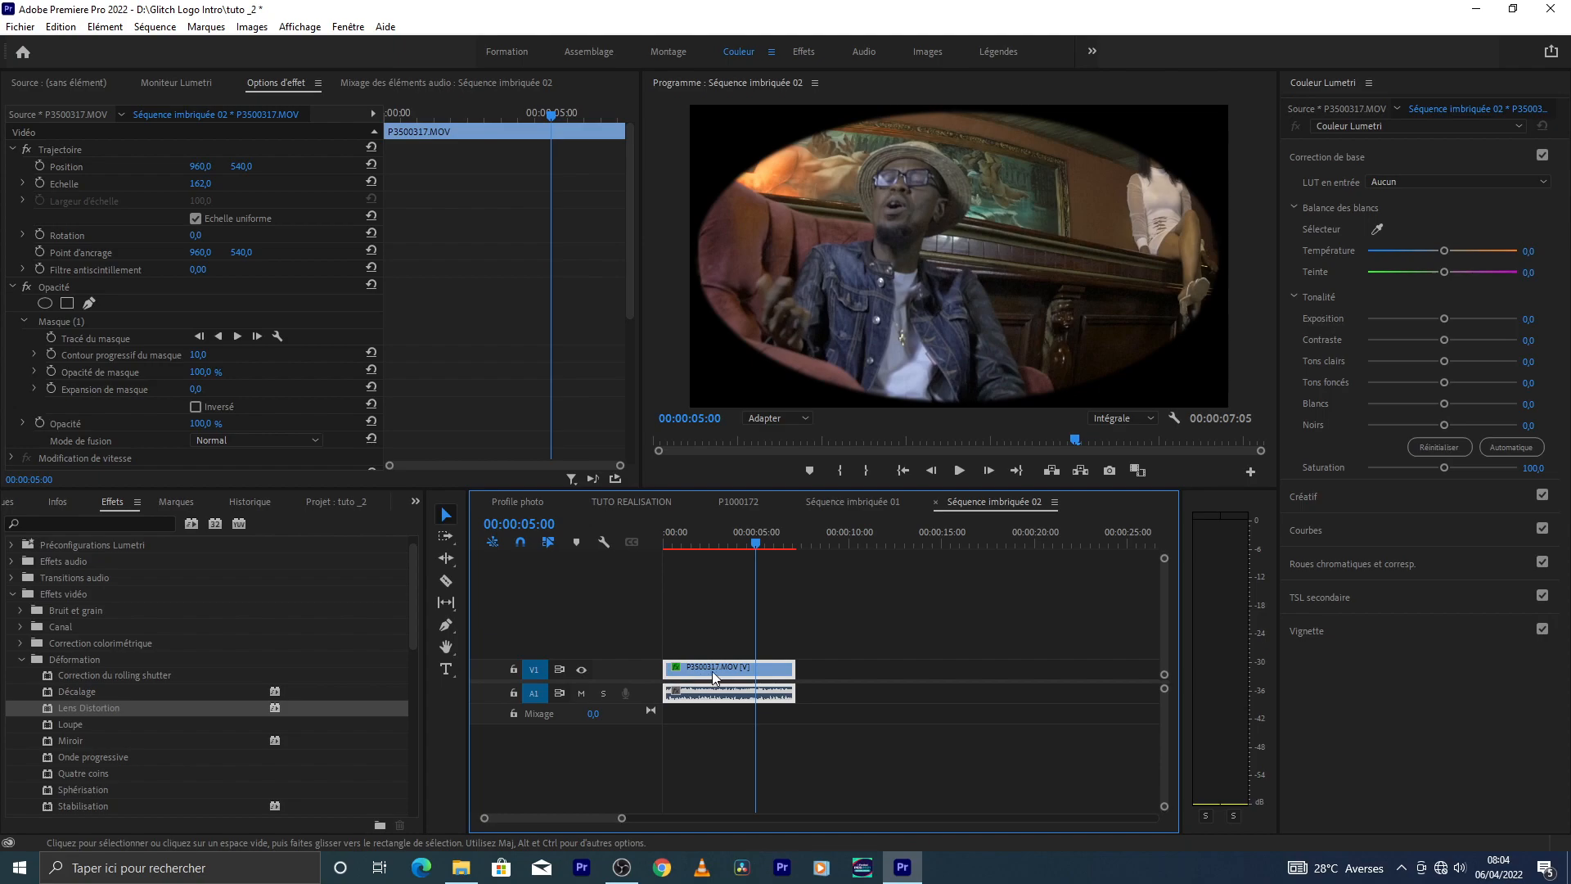
pyautogui.click(197, 356)
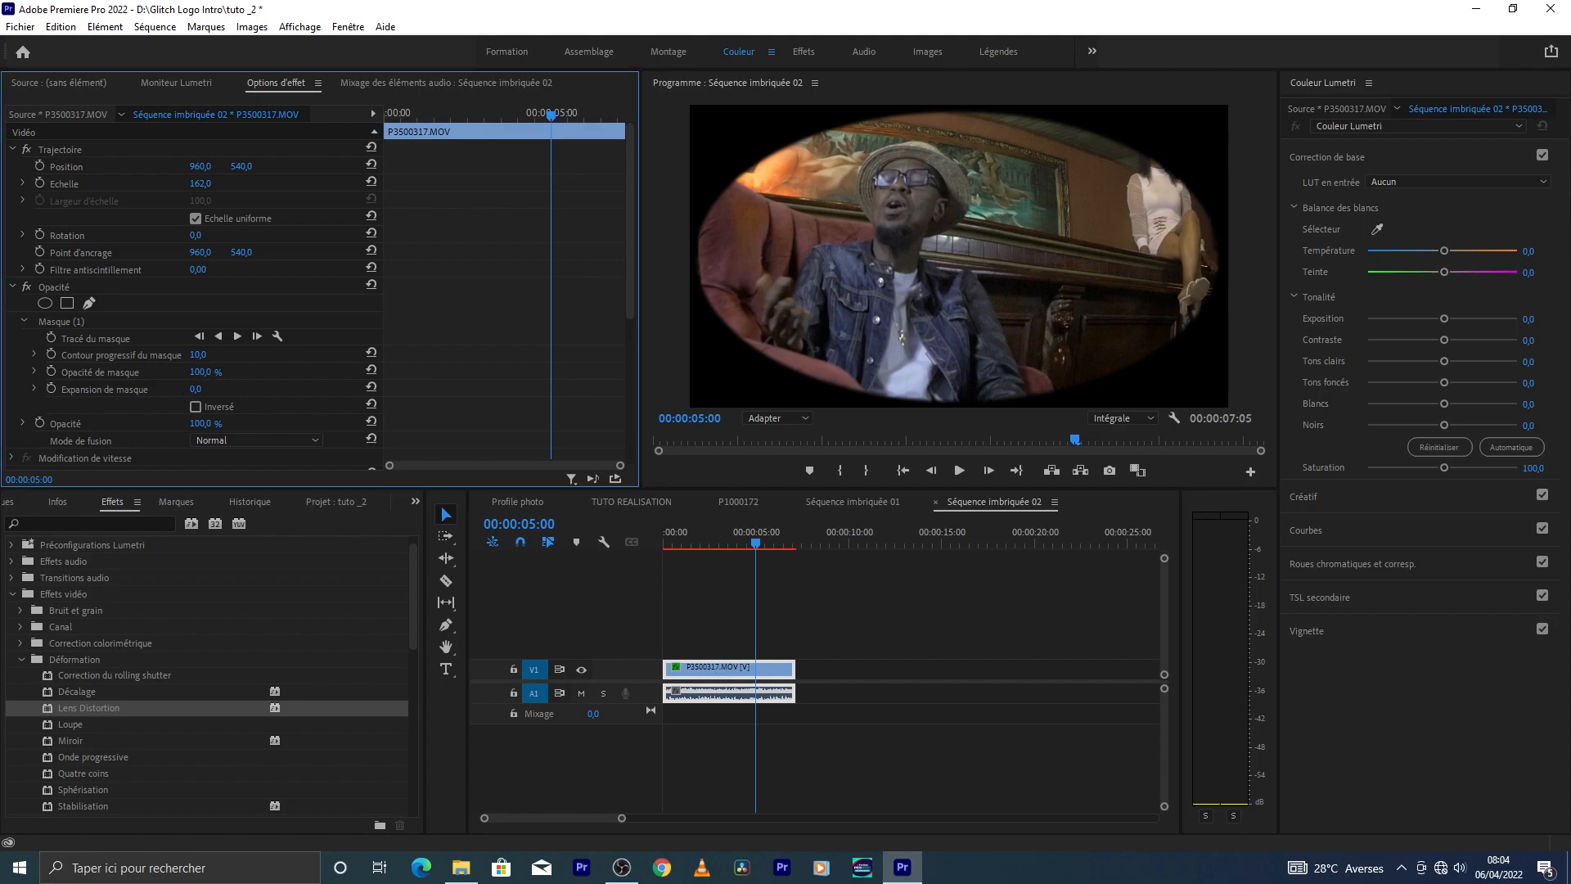
pyautogui.moveTo(201, 355); pyautogui.dragTo(227, 354)
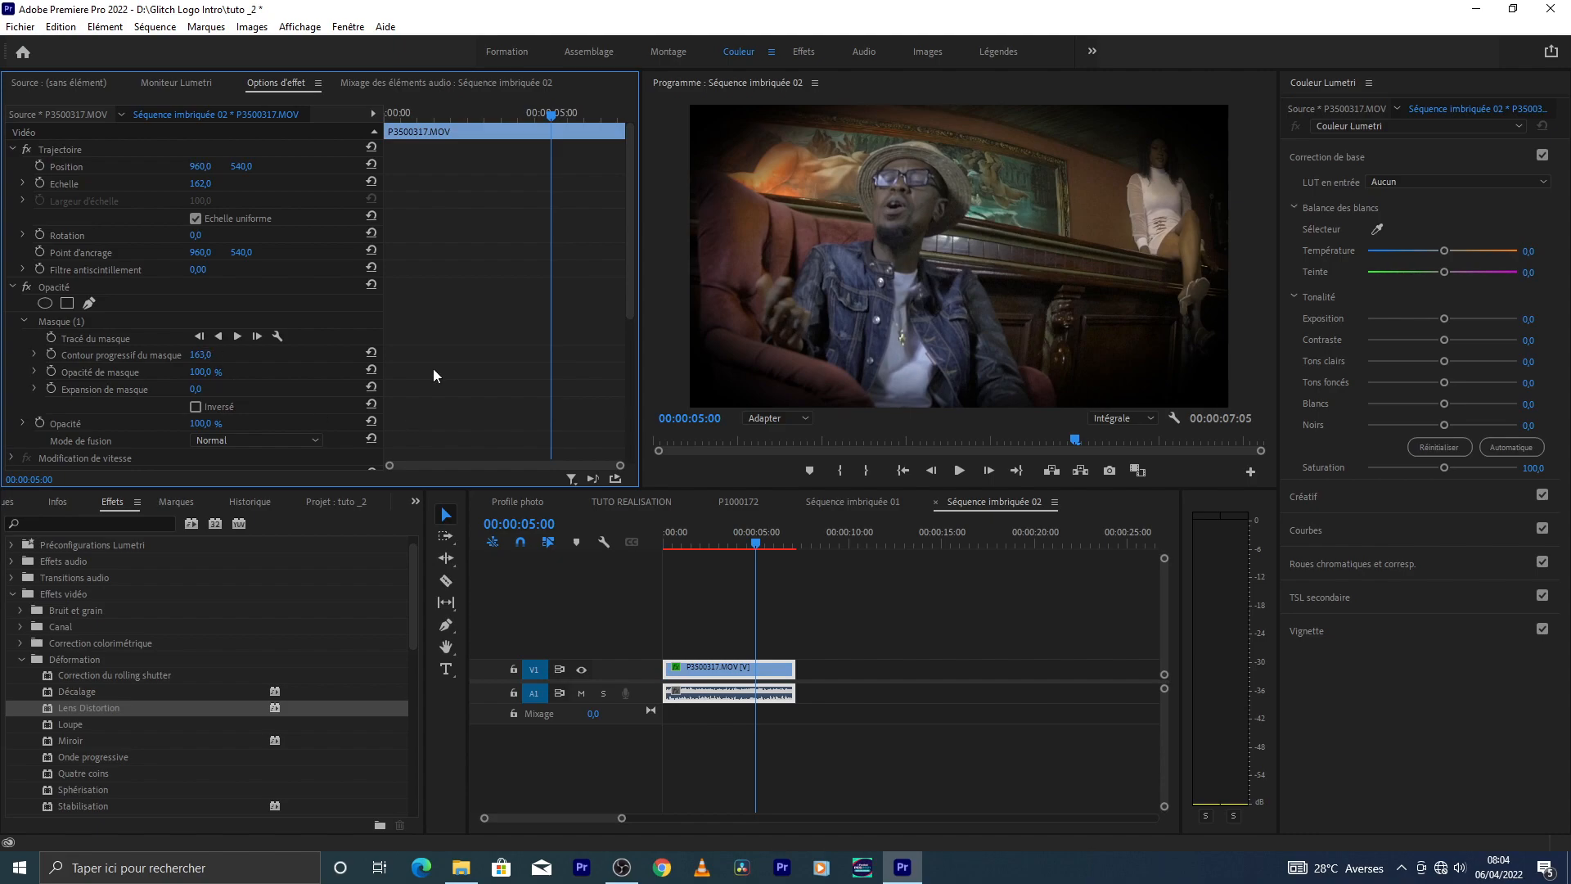
# Return to Séquence imbriquée 01, render its previews again, and play the masked fisheye result from the beginning
pyautogui.click(857, 505)
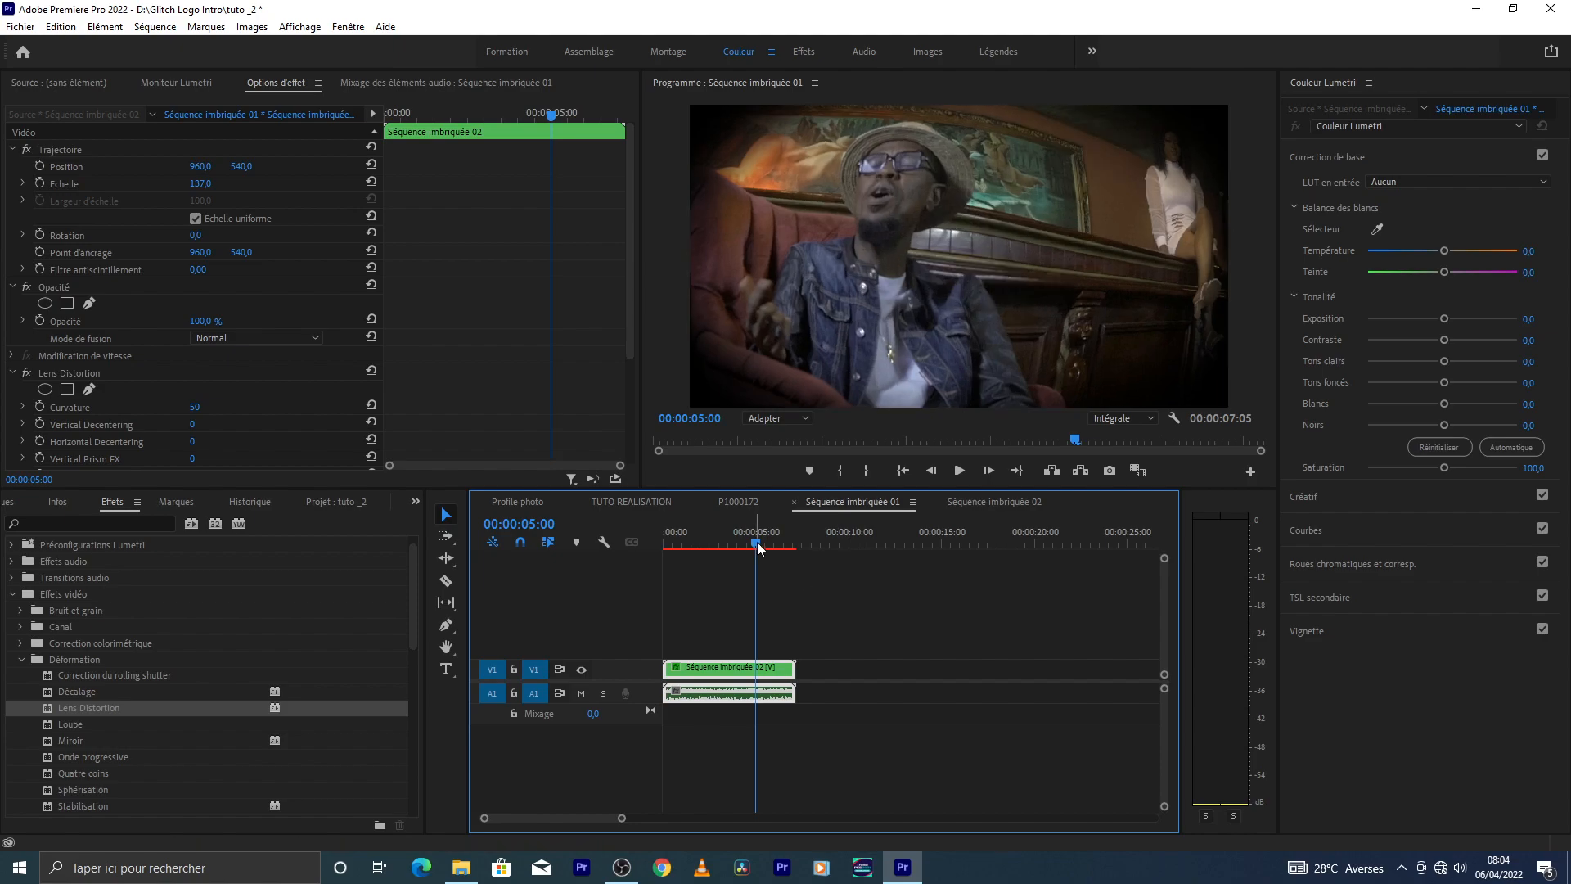
pyautogui.moveTo(761, 566); pyautogui.dragTo(666, 563)
pyautogui.press('Return')
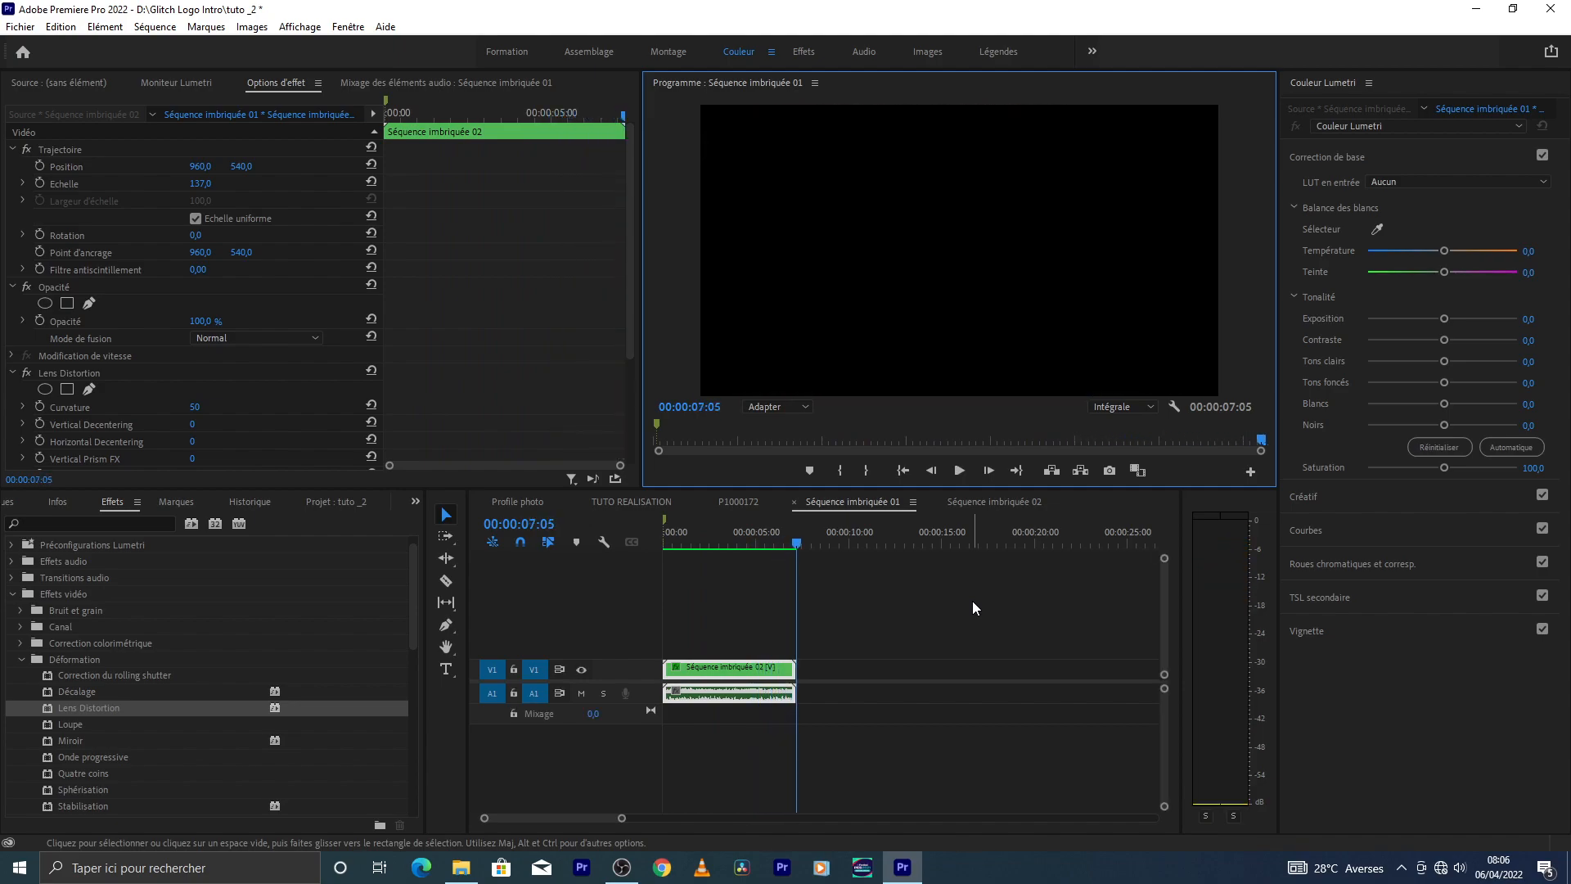
pyautogui.click(903, 471)
pyautogui.press('space')
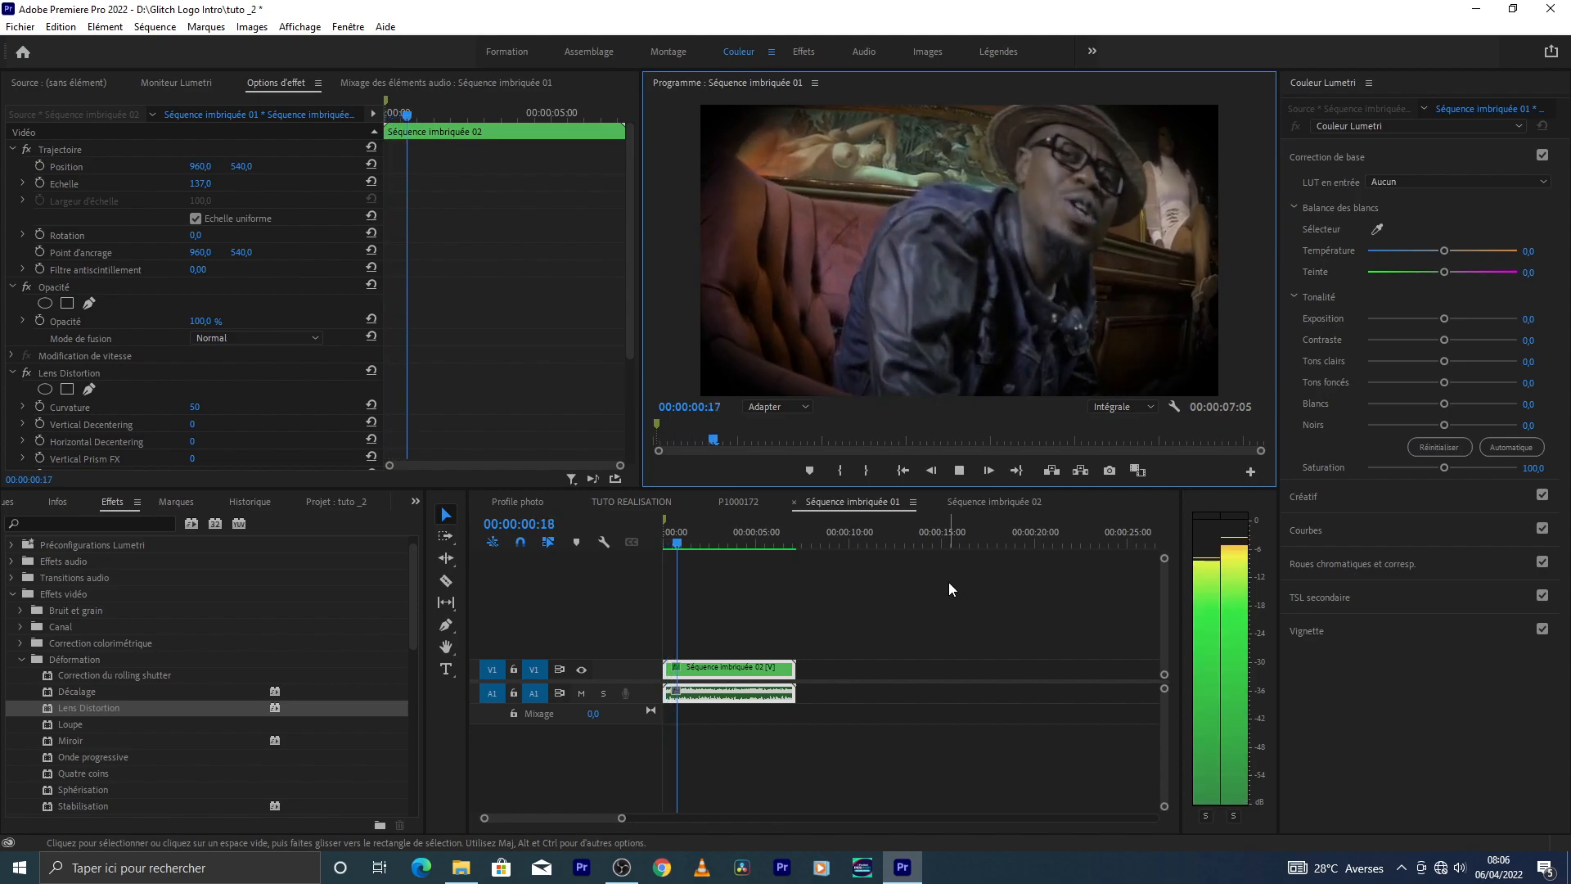